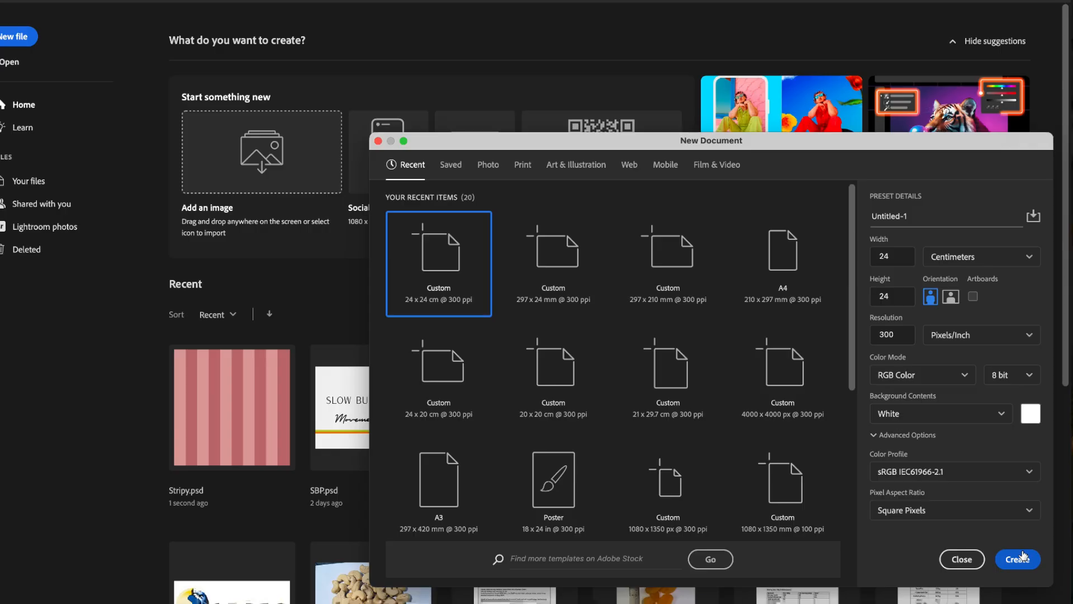
Step: Create a 24 x 24 cm, 300 ppi RGB document and fill its background with the dusty red foreground colour
click(1023, 555)
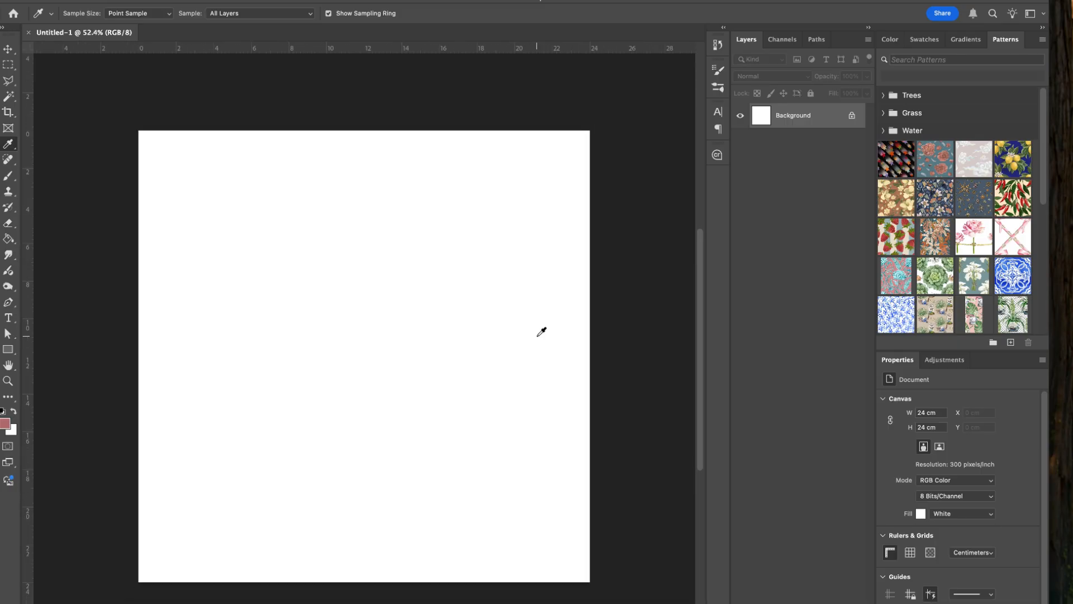
key(g)
click(469, 218)
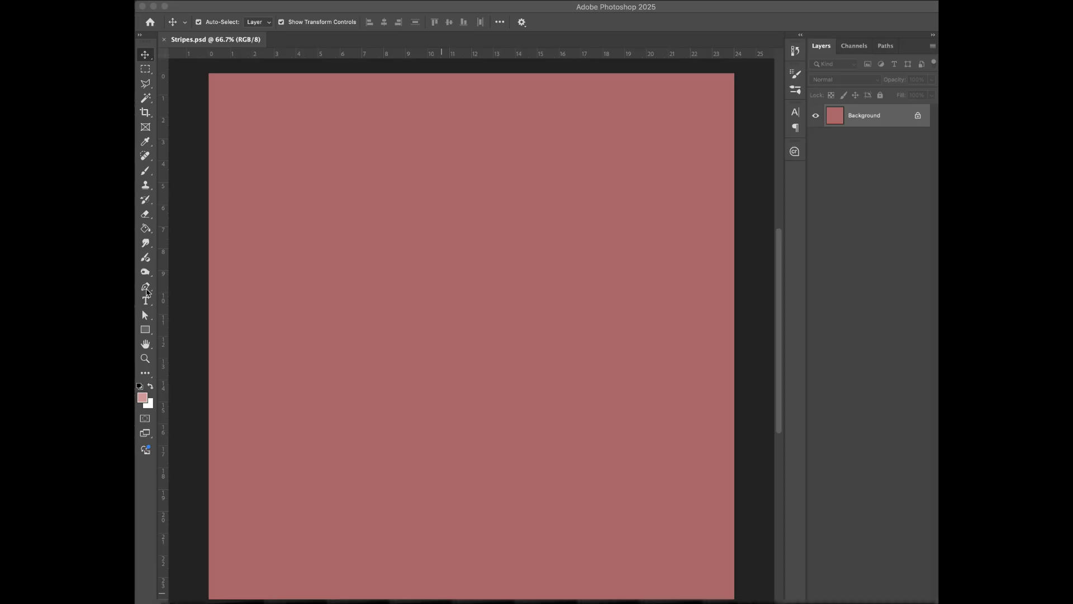
Step: Create a light pink rectangle shape 4 cm wide and 24 cm high with the Rectangle tool
click(142, 308)
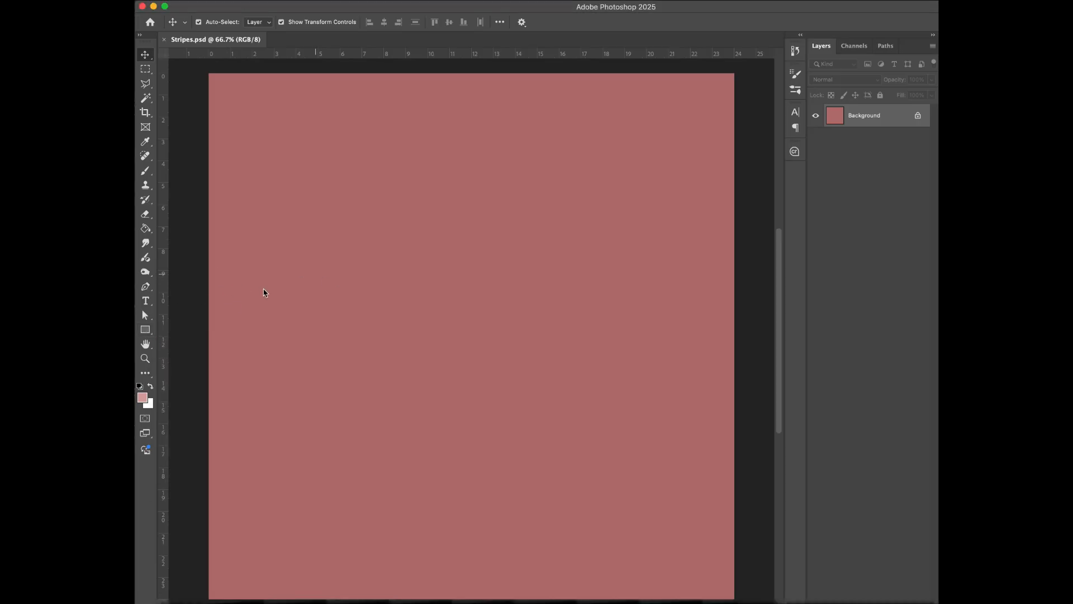
click(145, 329)
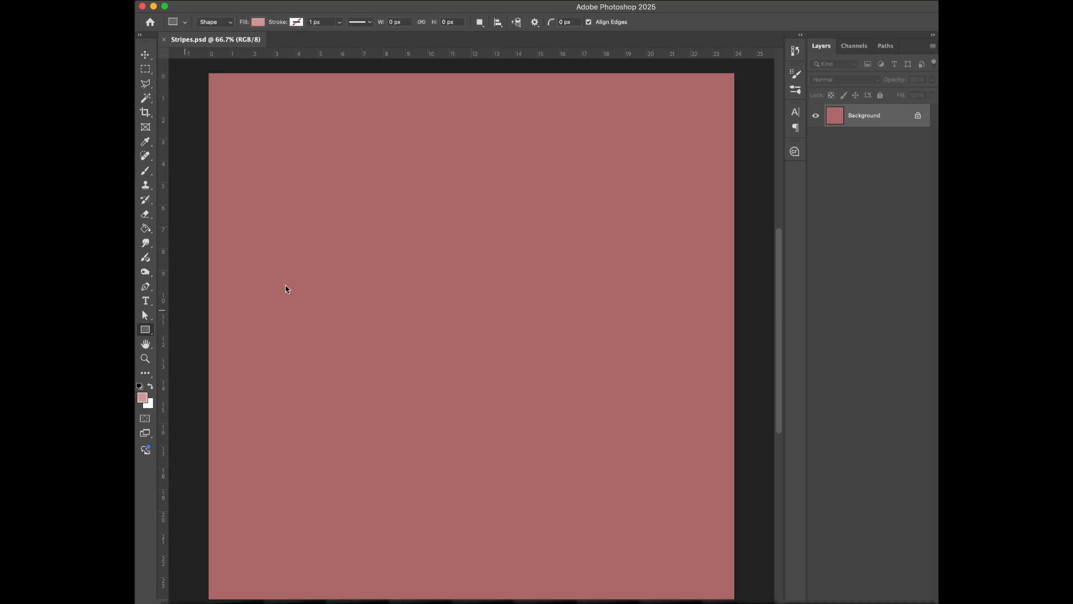
click(344, 281)
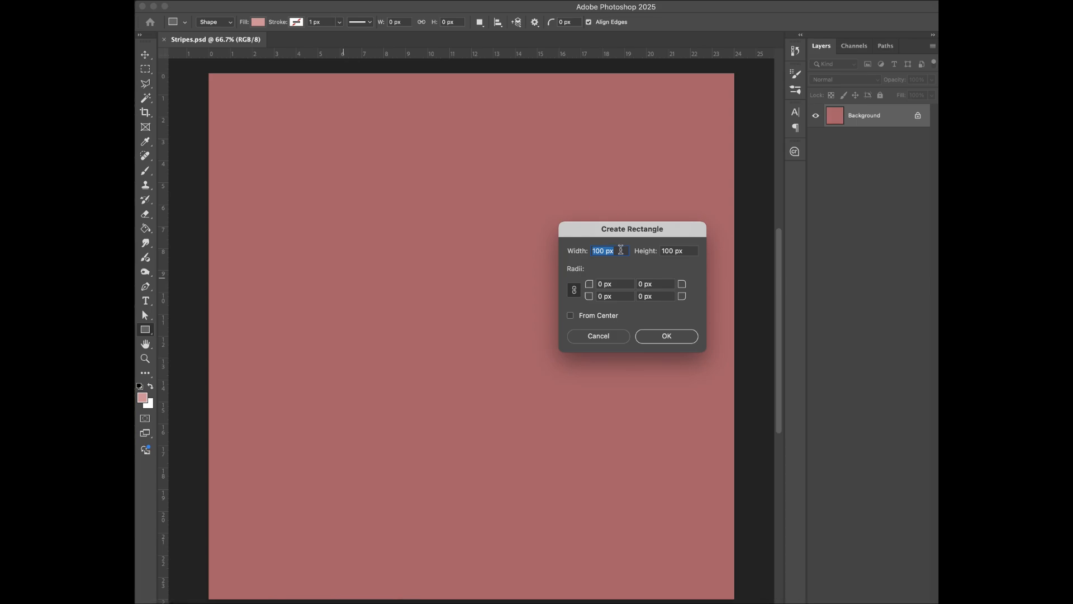
click(621, 251)
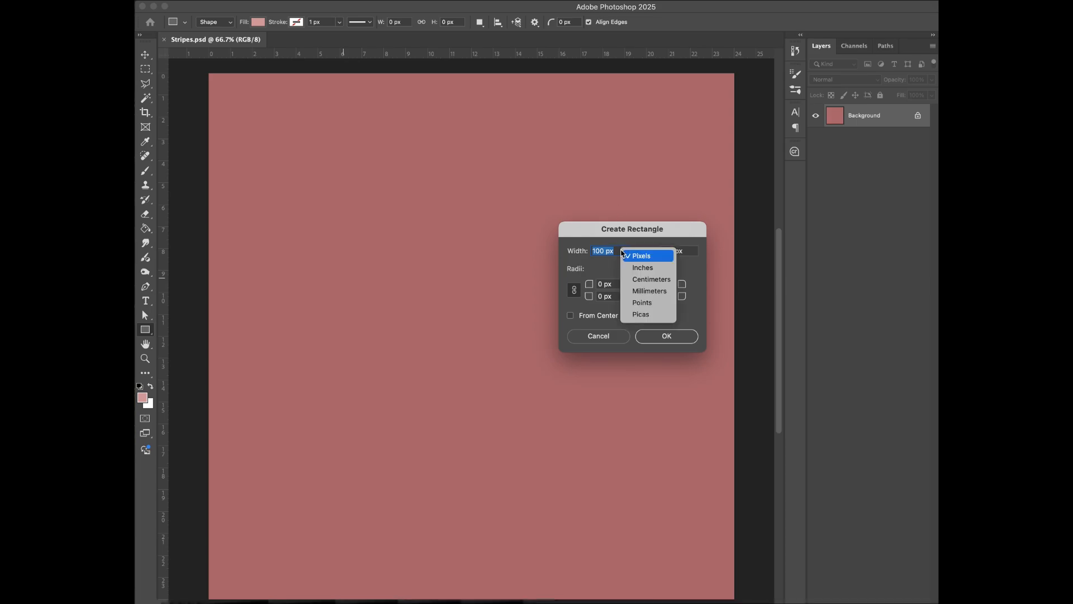
click(637, 280)
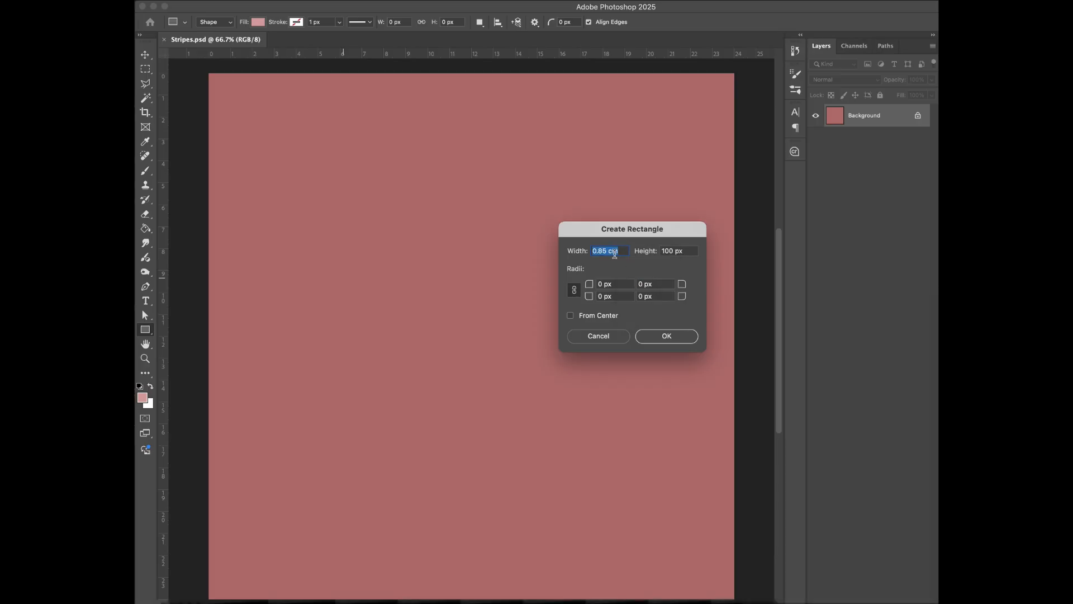
text(4)
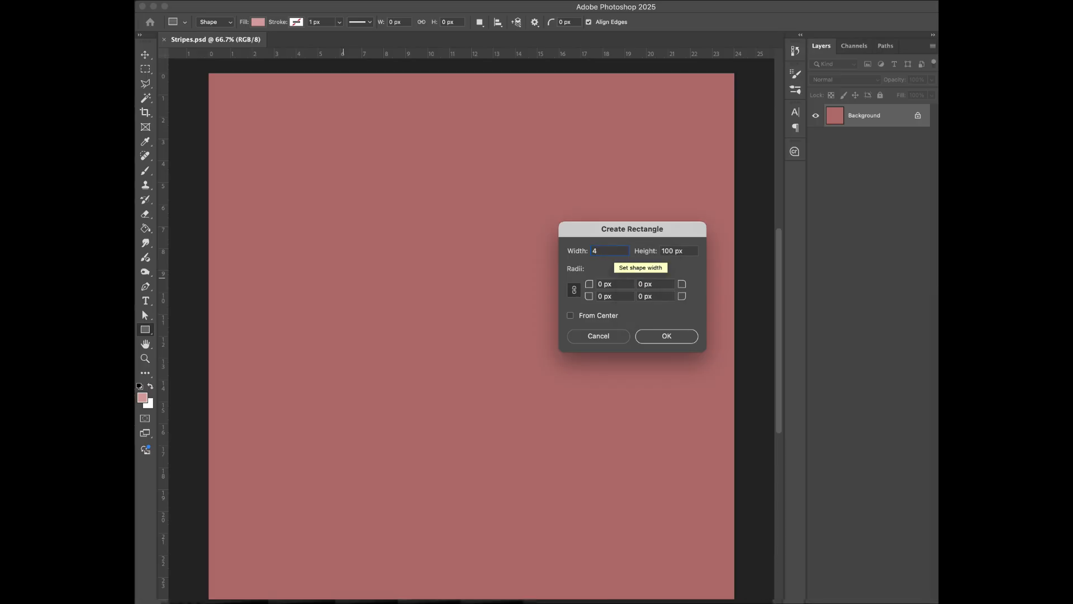
right_click(670, 250)
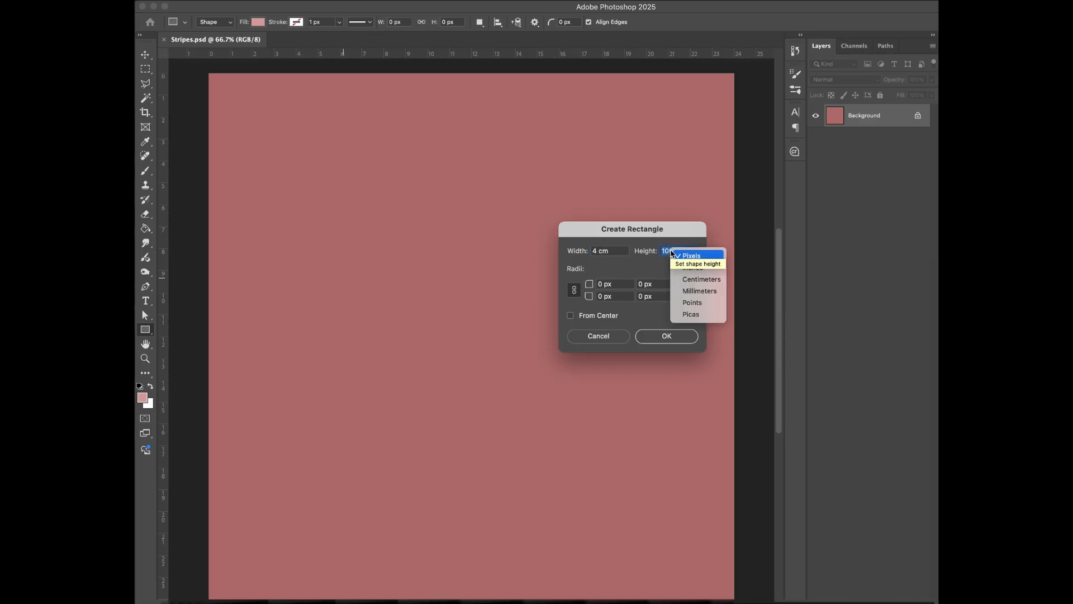
click(689, 279)
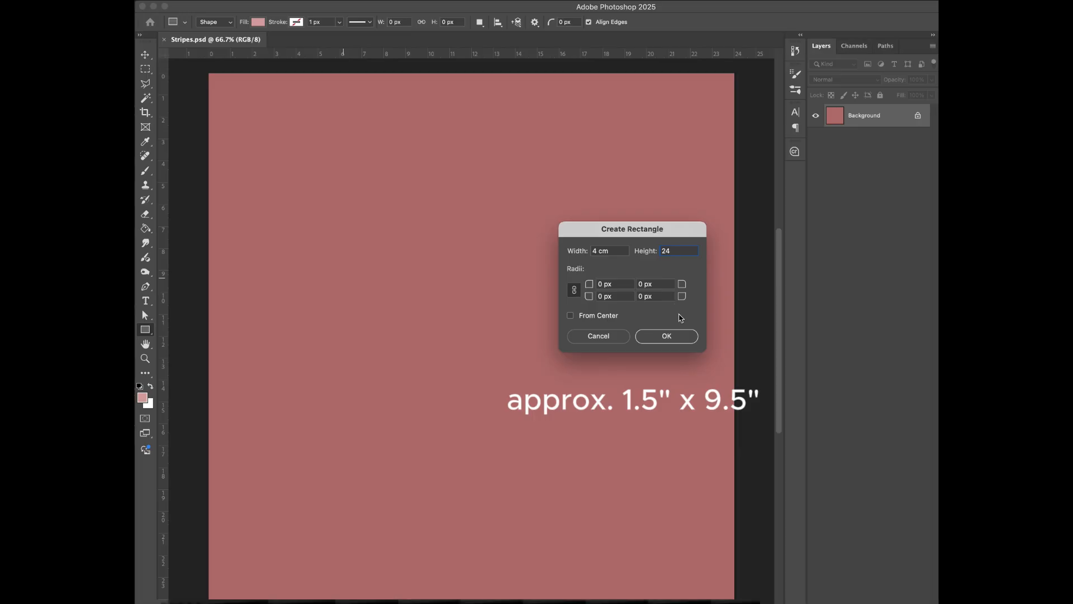
click(667, 335)
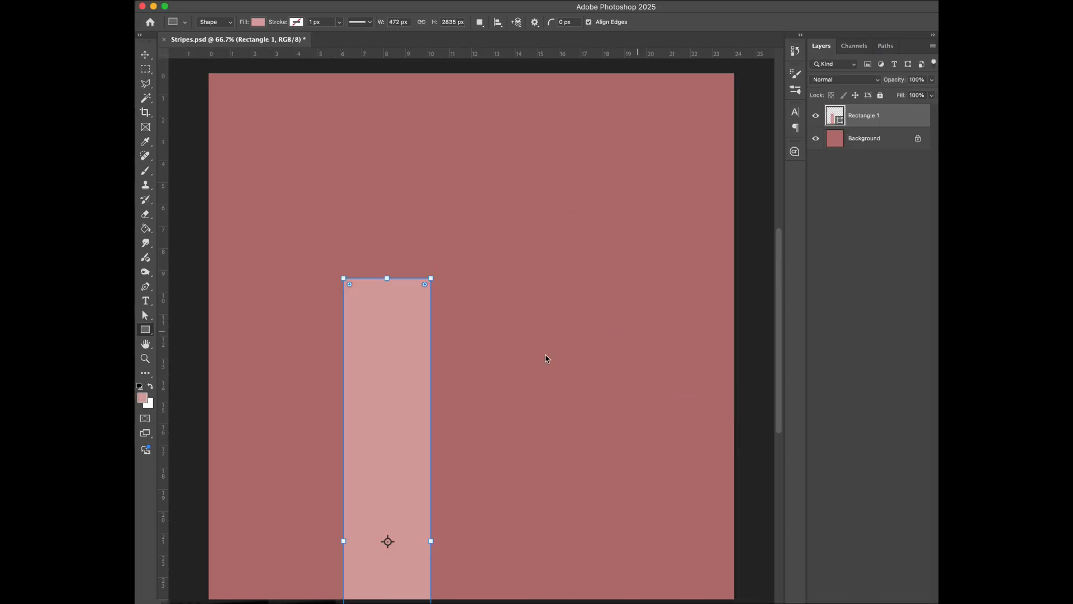
Step: Align the rectangle to the top and left edges of the canvas
key(v)
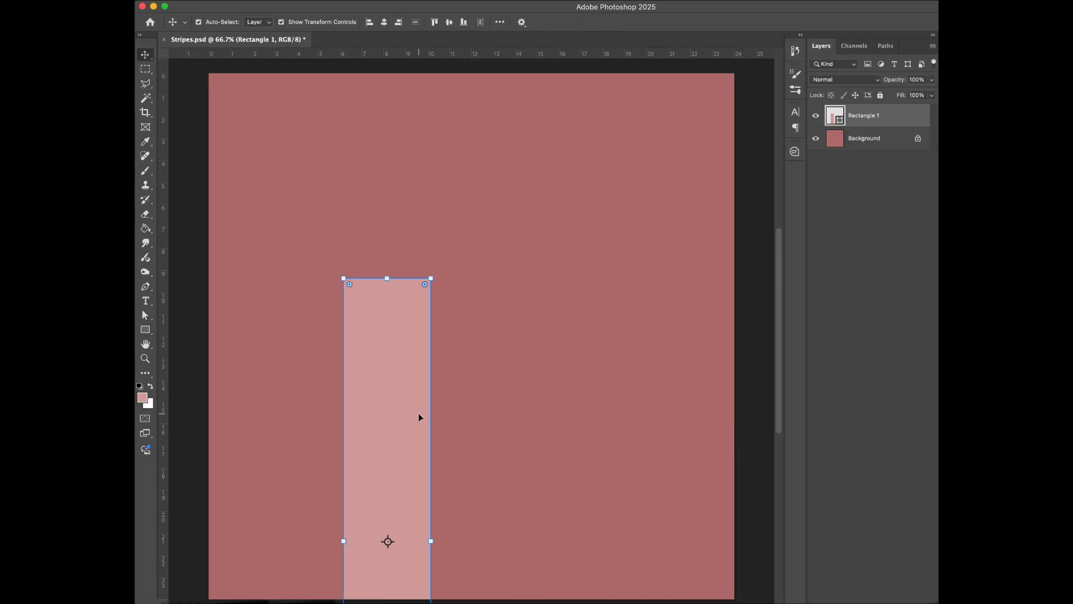
click(500, 24)
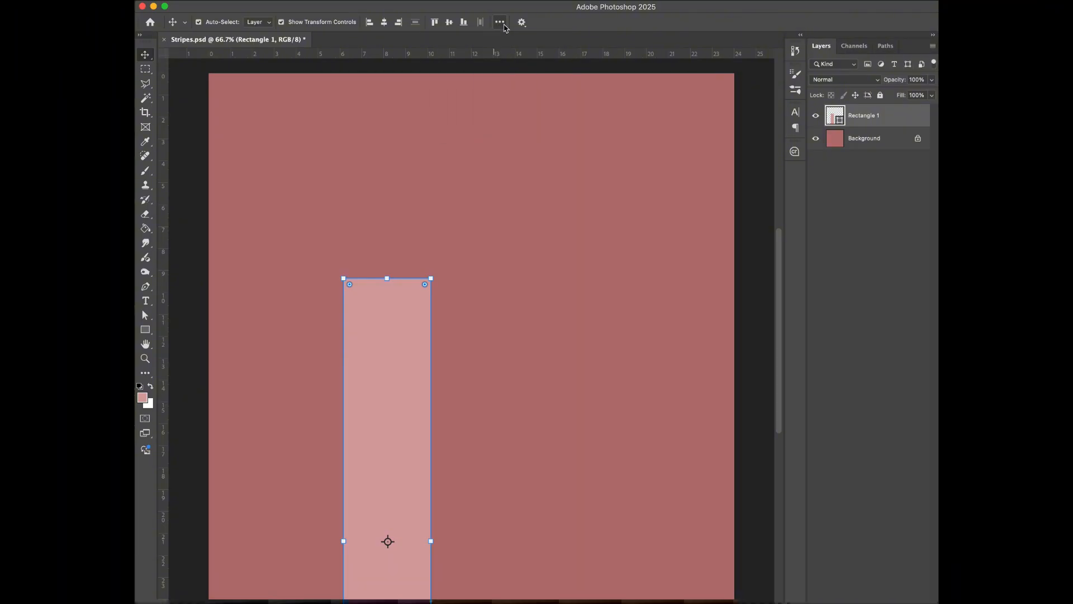
click(436, 23)
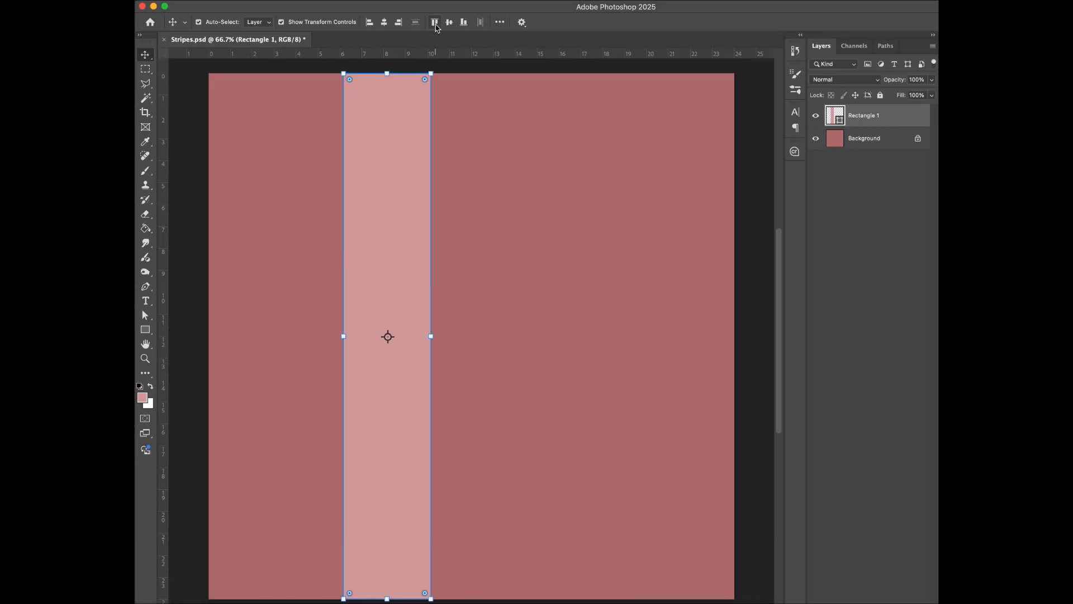
click(370, 23)
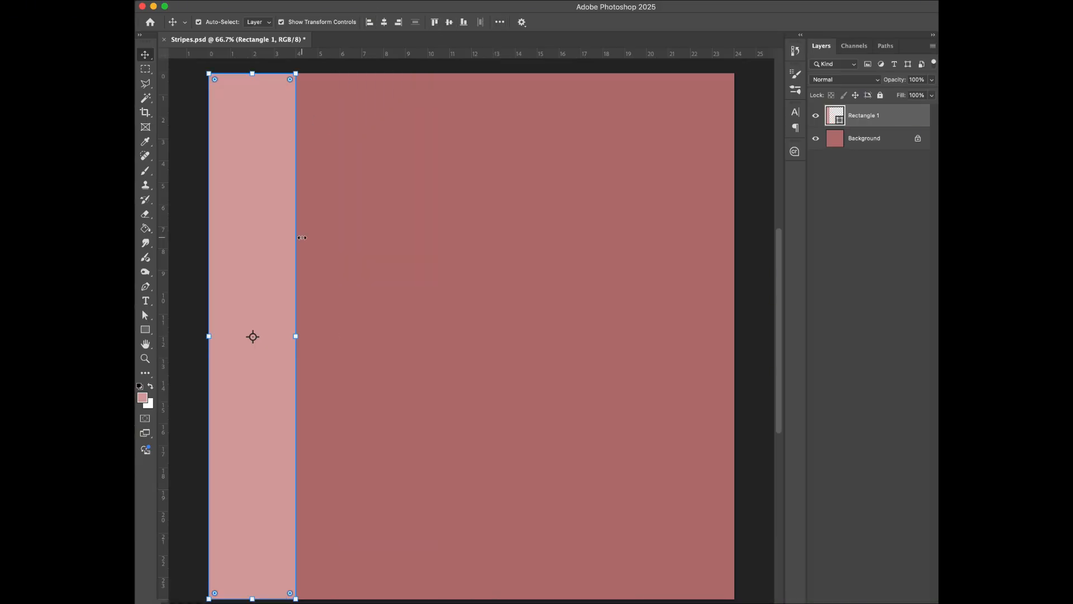
Step: Turn on Pattern Preview to show the canvas as a repeating tile
key(super+minus)
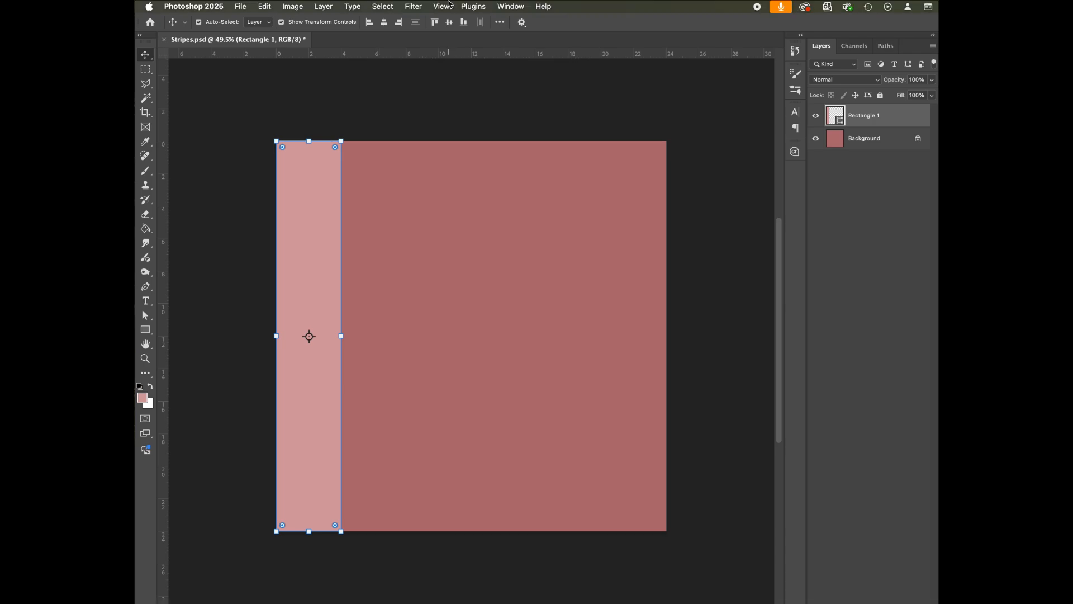
click(442, 6)
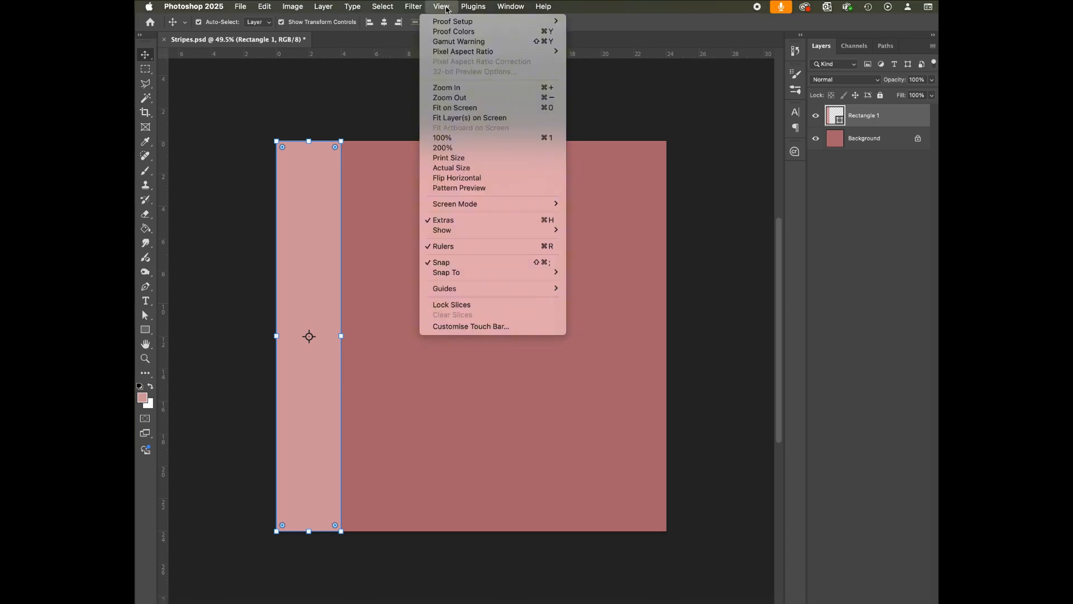
click(460, 188)
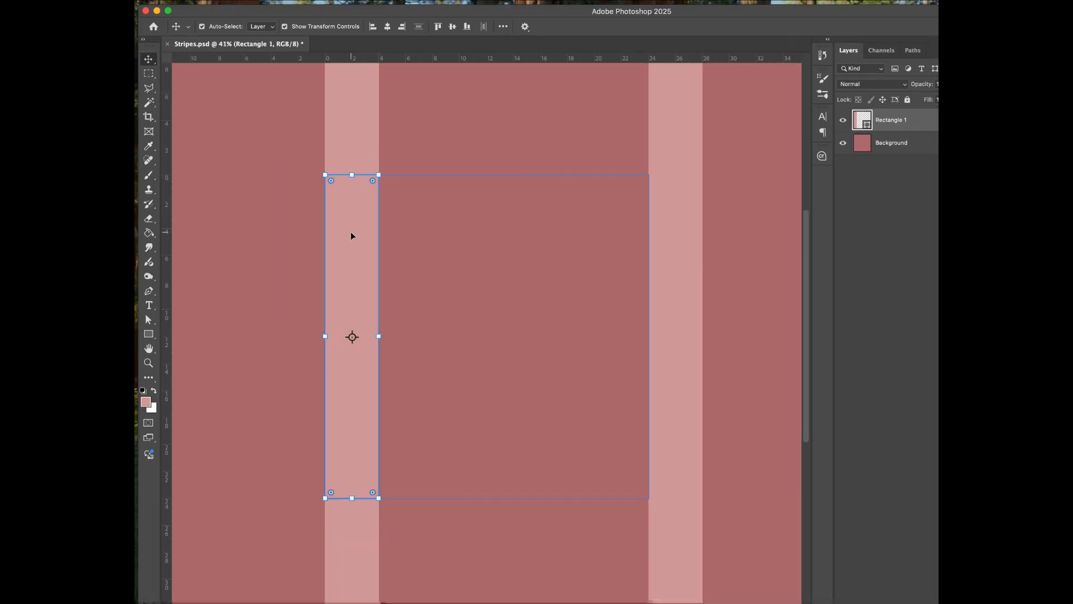
Step: Move the stripe horizontally so it is centred on the canvas's left edge, and deselect it
drag(351, 236, 324, 234)
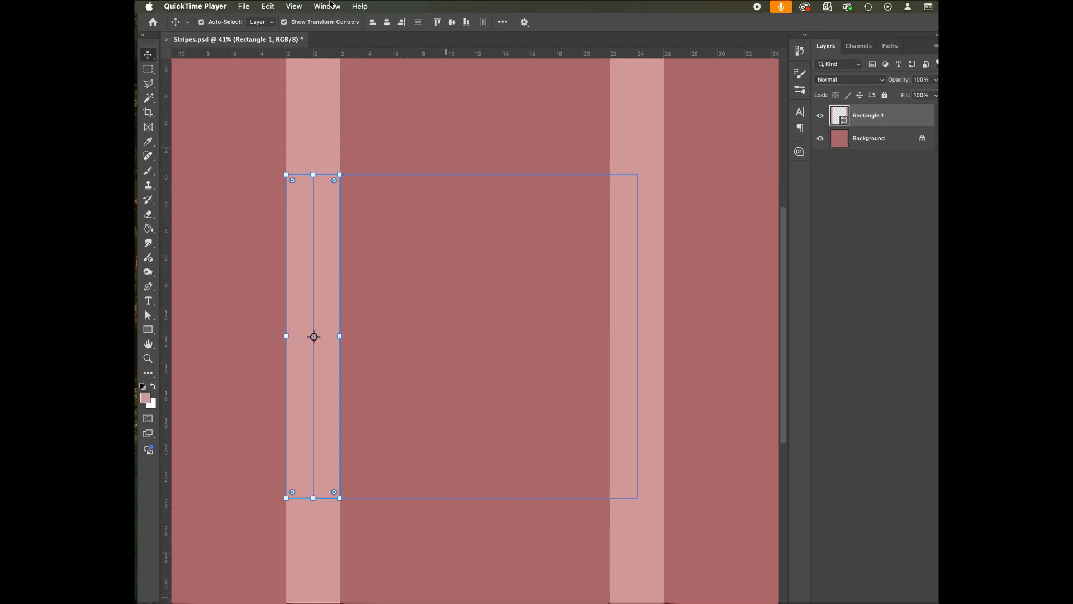
click(395, 89)
click(394, 89)
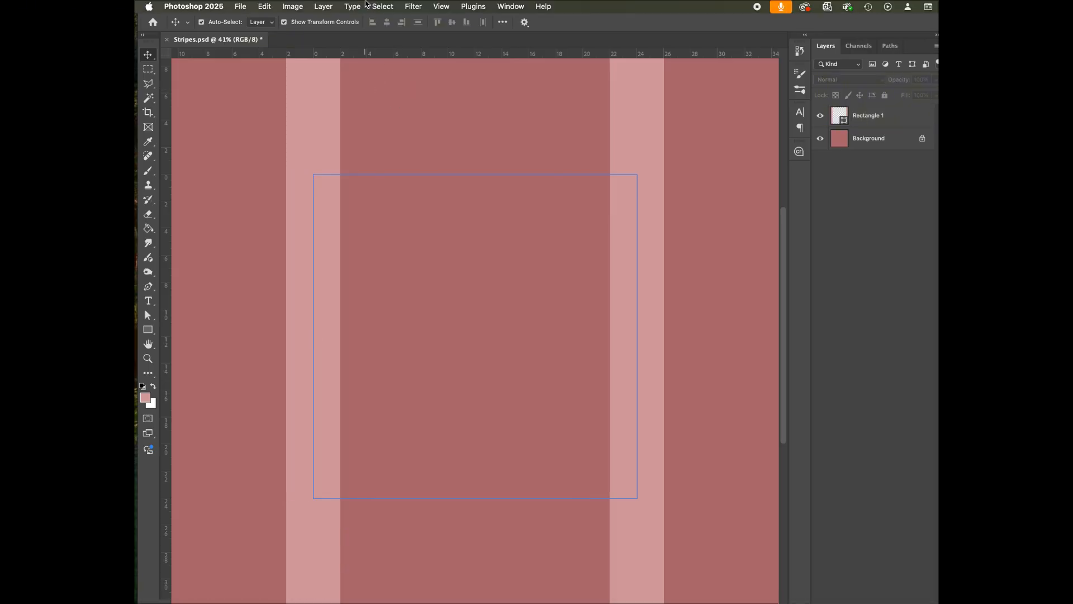
Step: Add a new cyan guide layout that divides the canvas into 4 columns
click(444, 7)
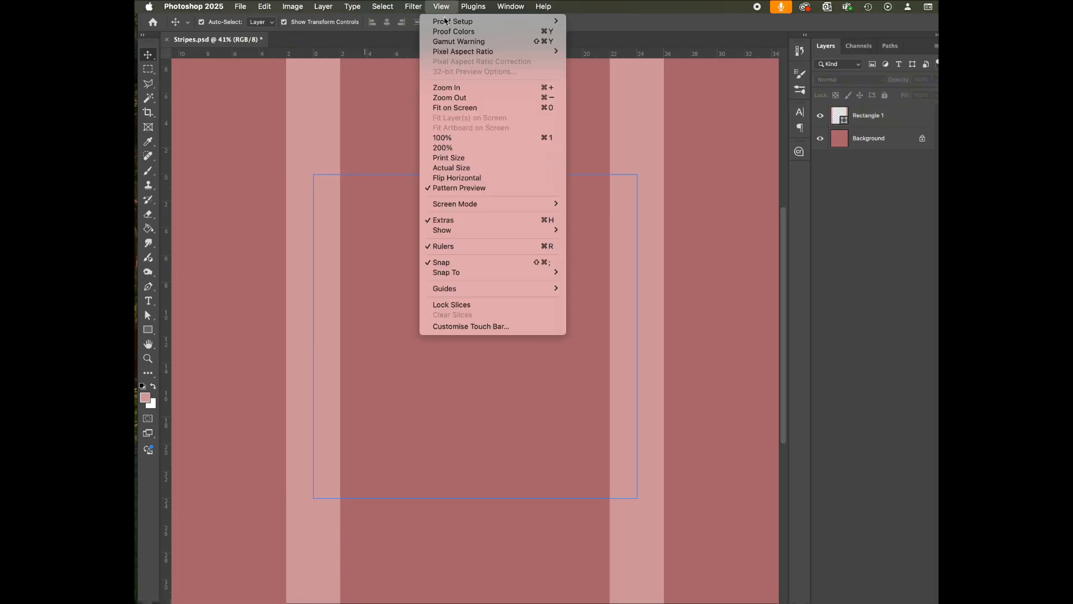
mouse_move(479, 291)
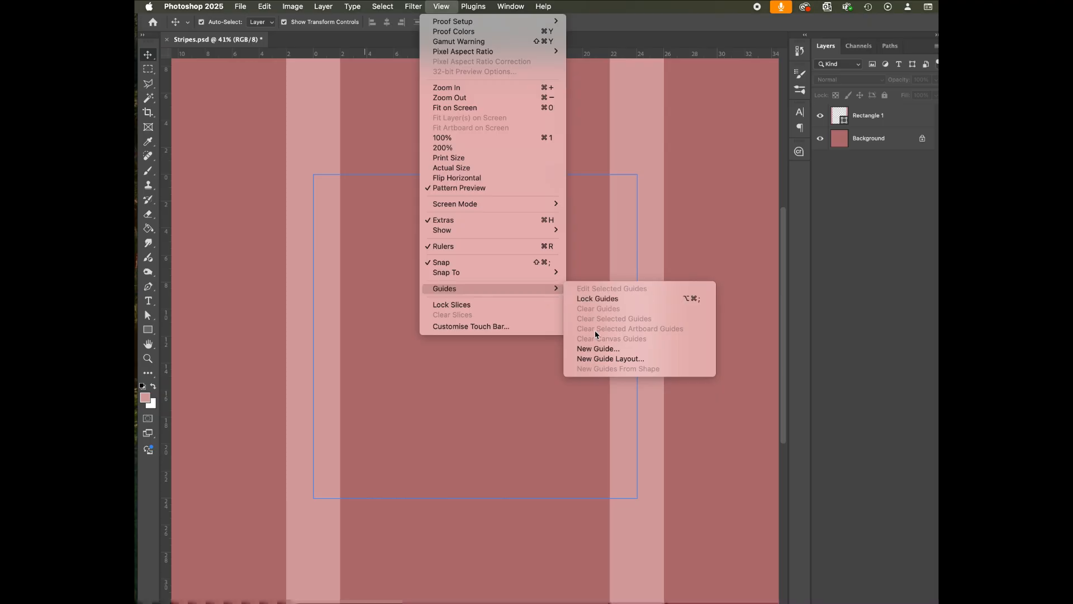
click(593, 360)
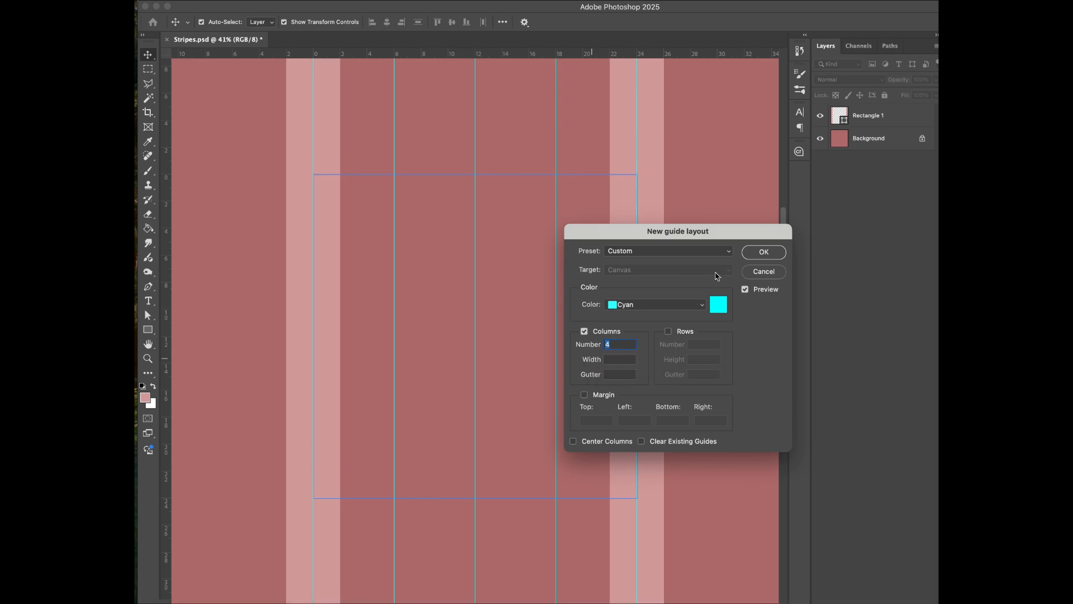
key(Return)
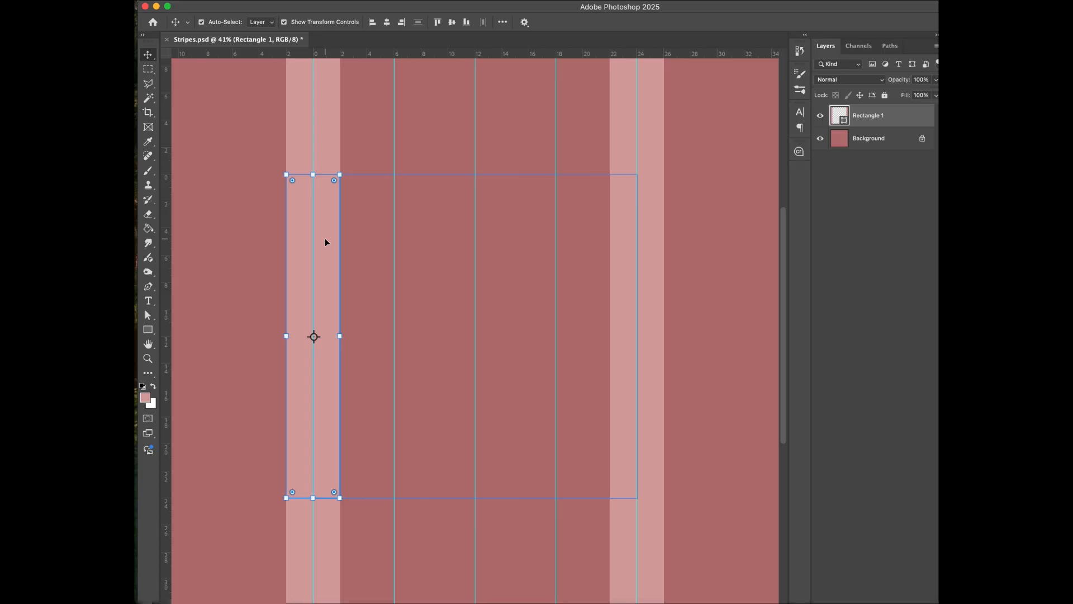
Step: Duplicate the stripe horizontally twice, centring the copies on the 6 cm and 12 cm guides
key(alt+shift)
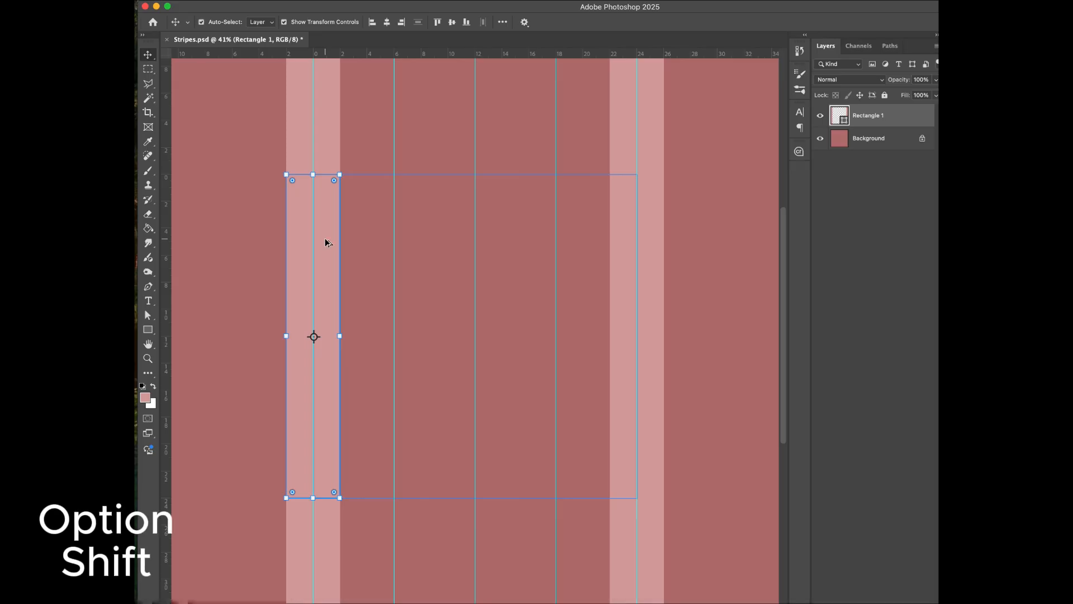
drag(327, 242, 408, 240)
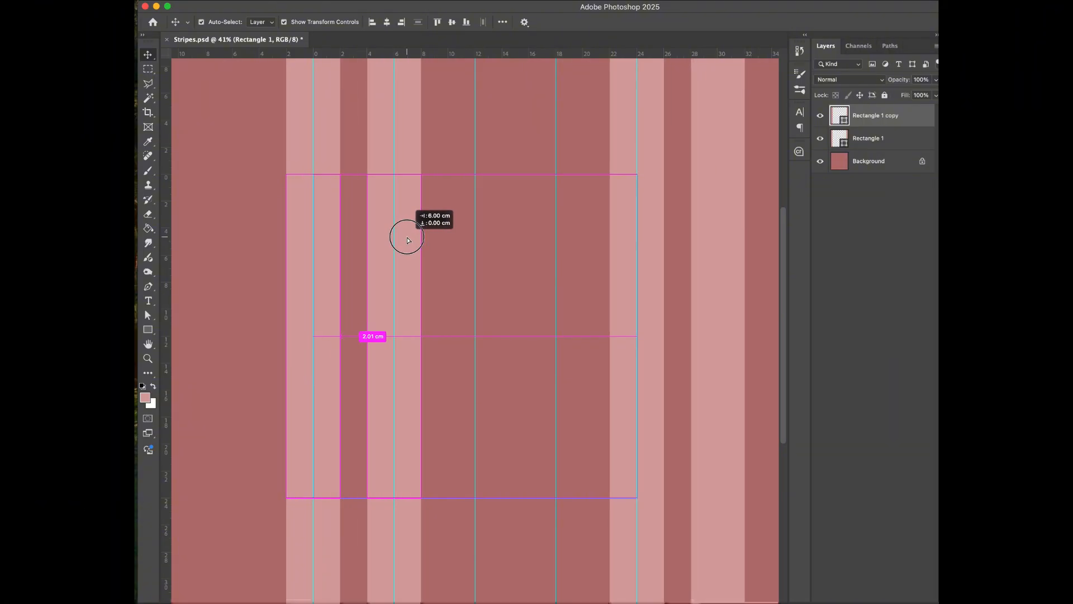
drag(407, 241, 407, 237)
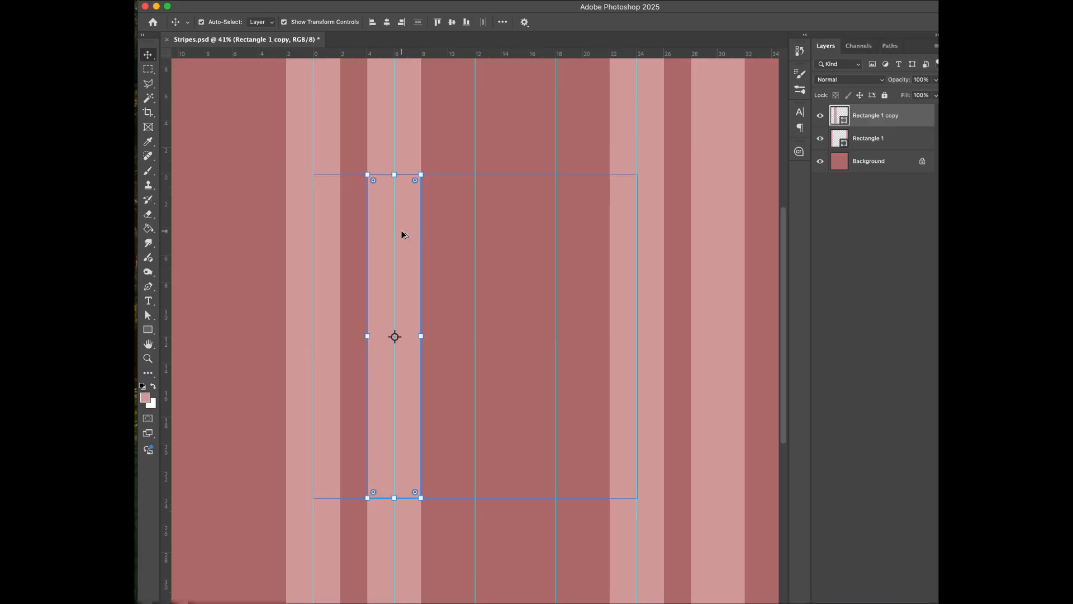
drag(404, 235, 483, 236)
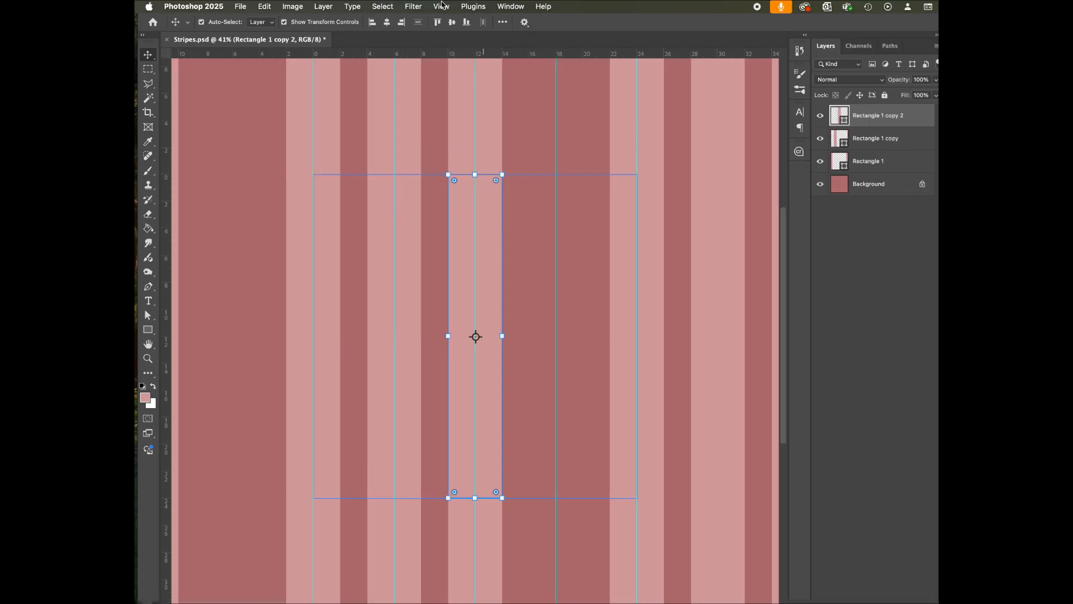
Step: Check the snapping options and duplicate the 12 cm stripe, centring the copy on the 18 cm guide
click(442, 6)
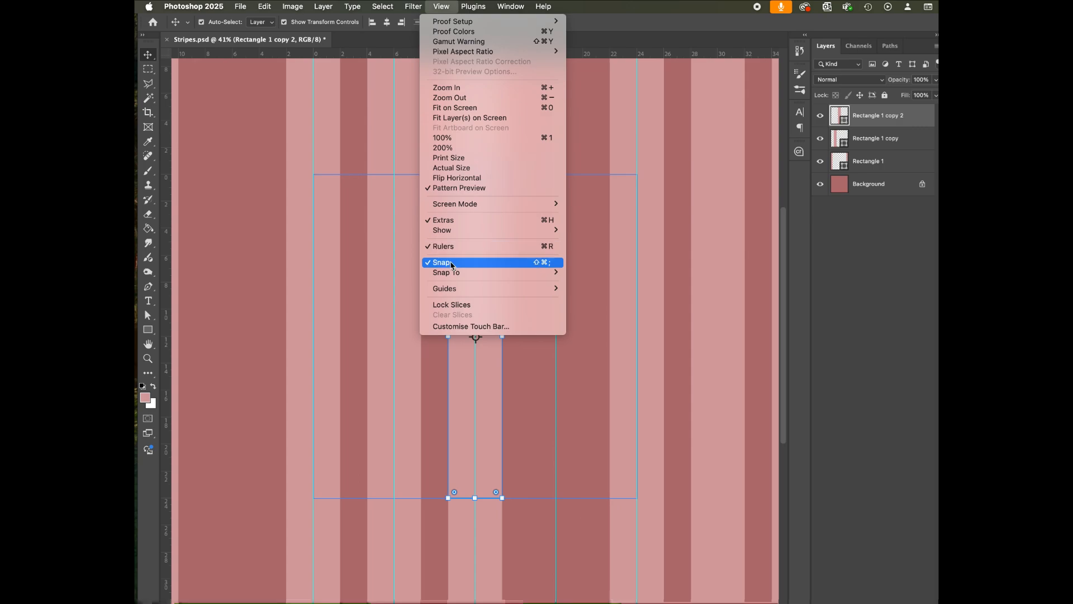
mouse_move(452, 273)
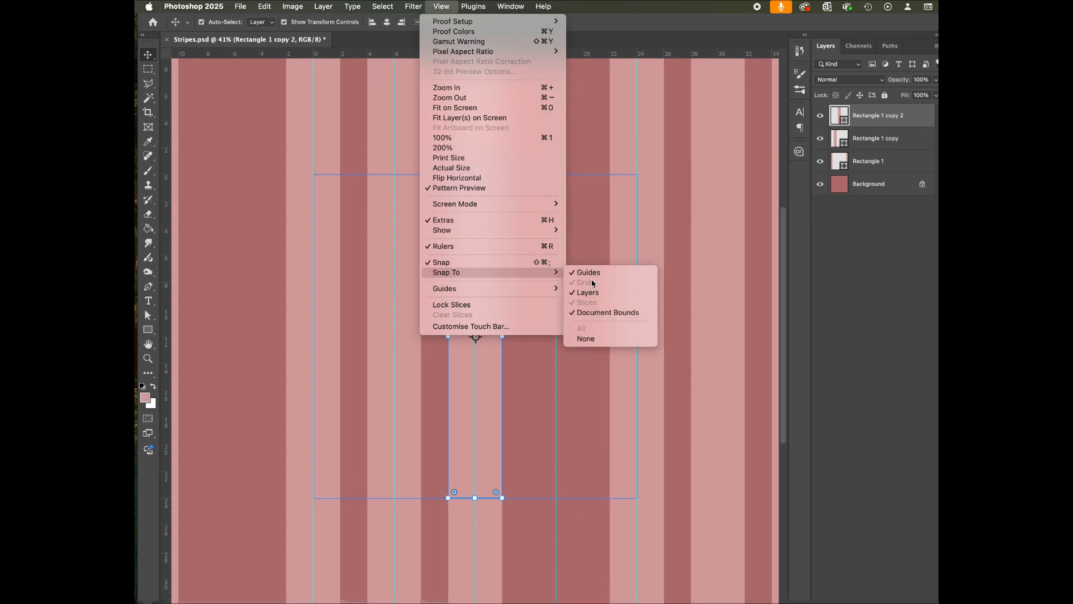
click(585, 244)
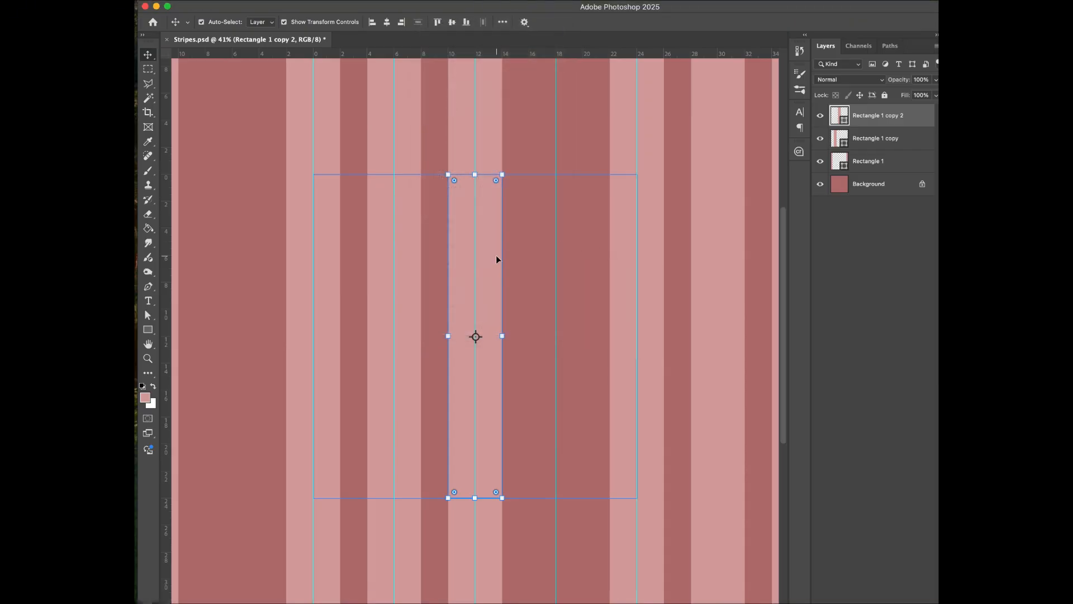
drag(496, 258, 572, 261)
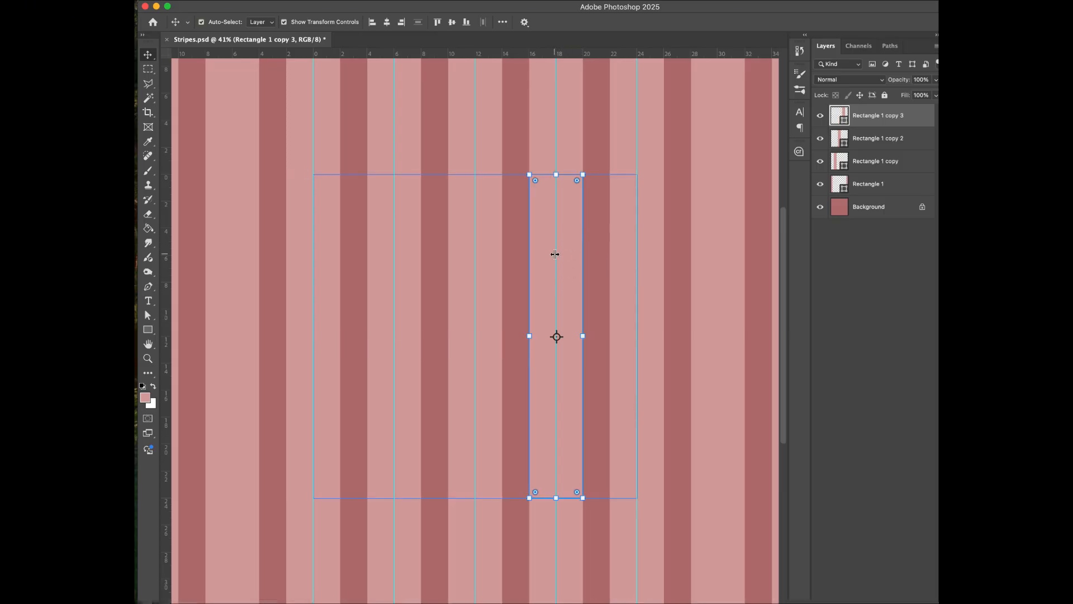
click(589, 284)
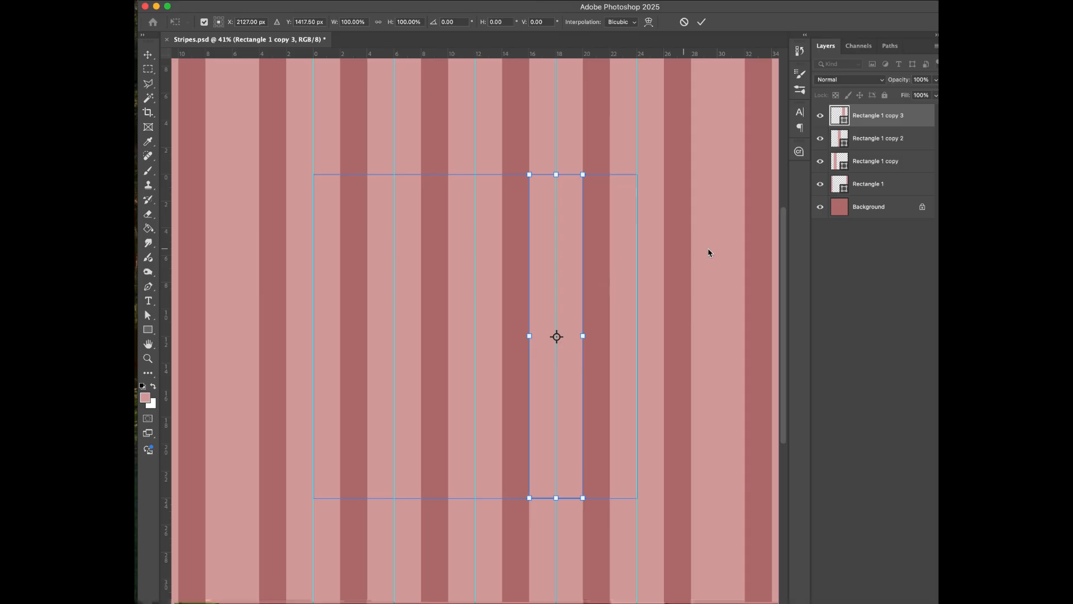
key(Return)
Step: Examine the repeating stripe pattern across a wider area around the tile
key(alt+bracketleft)
key(alt+bracketleft)
key(super+minus)
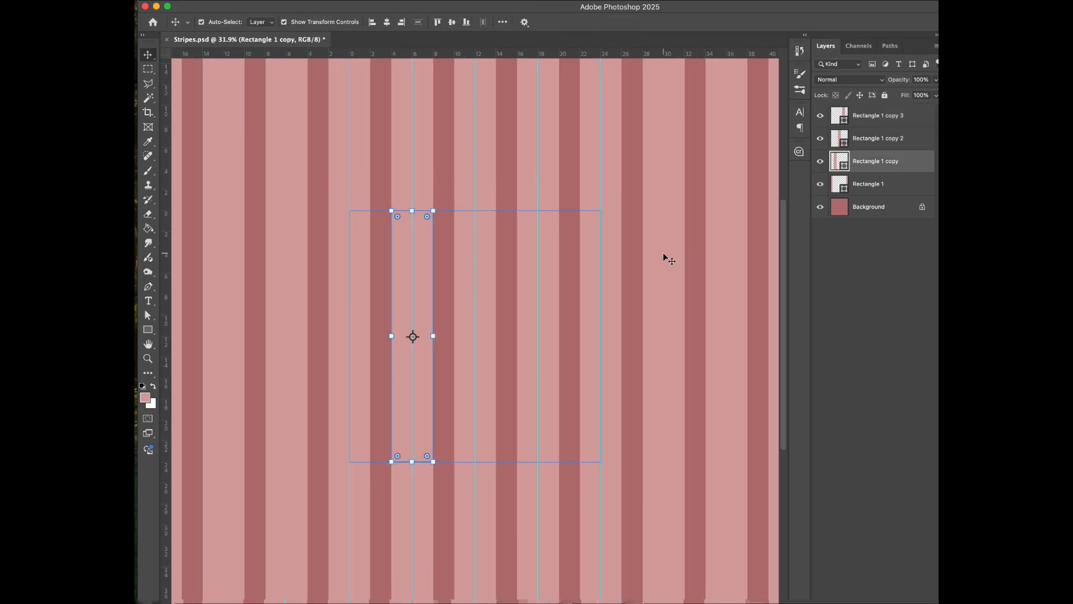
key(super+minus)
key(super+minus)
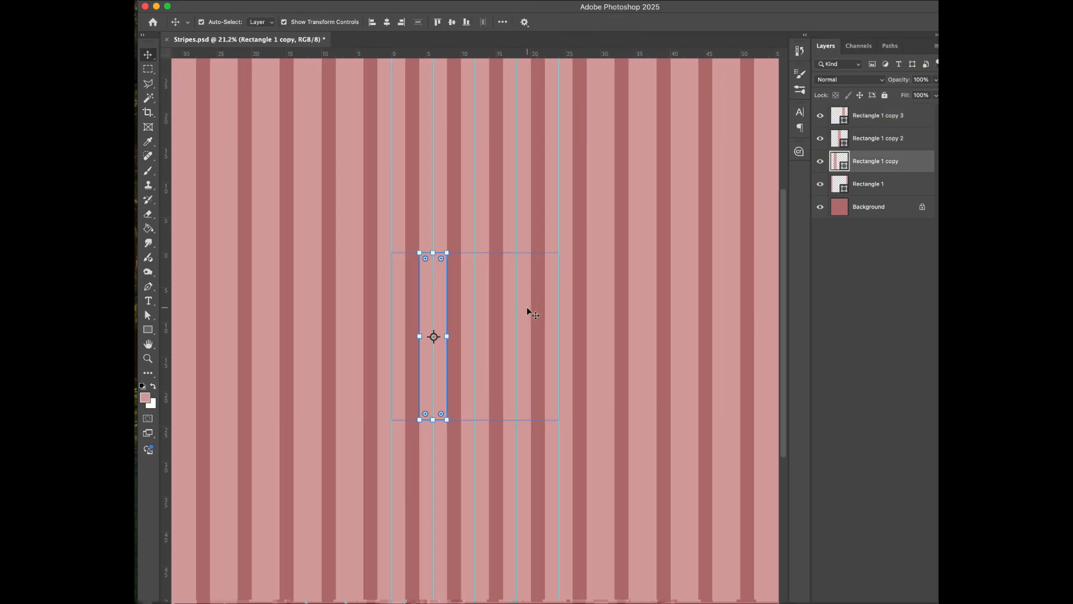
Step: Clear all guides from the document and deselect the stripe
key(super+plus)
click(441, 7)
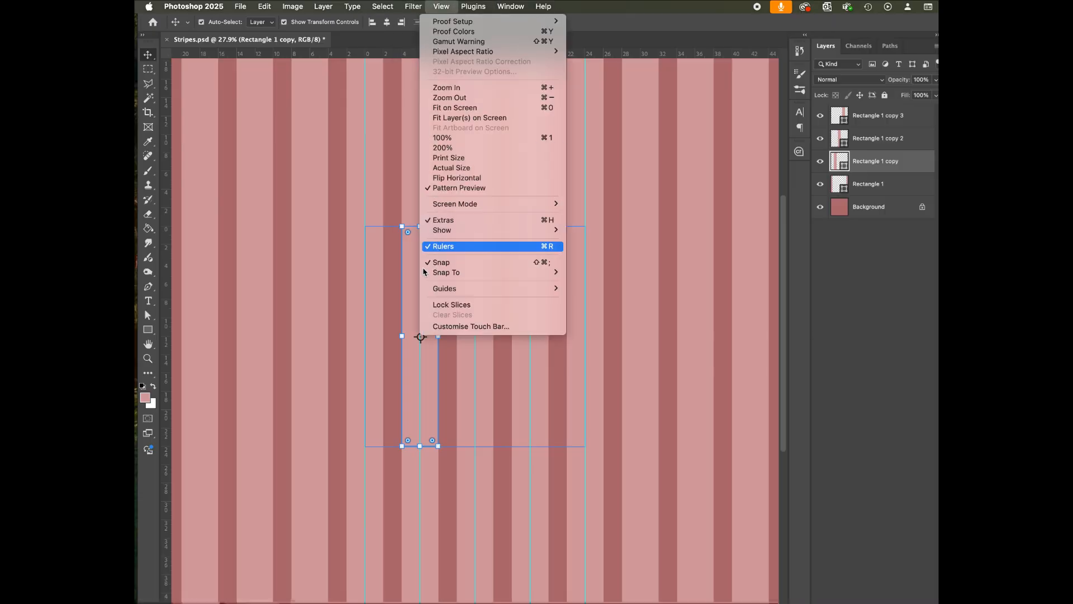
mouse_move(486, 288)
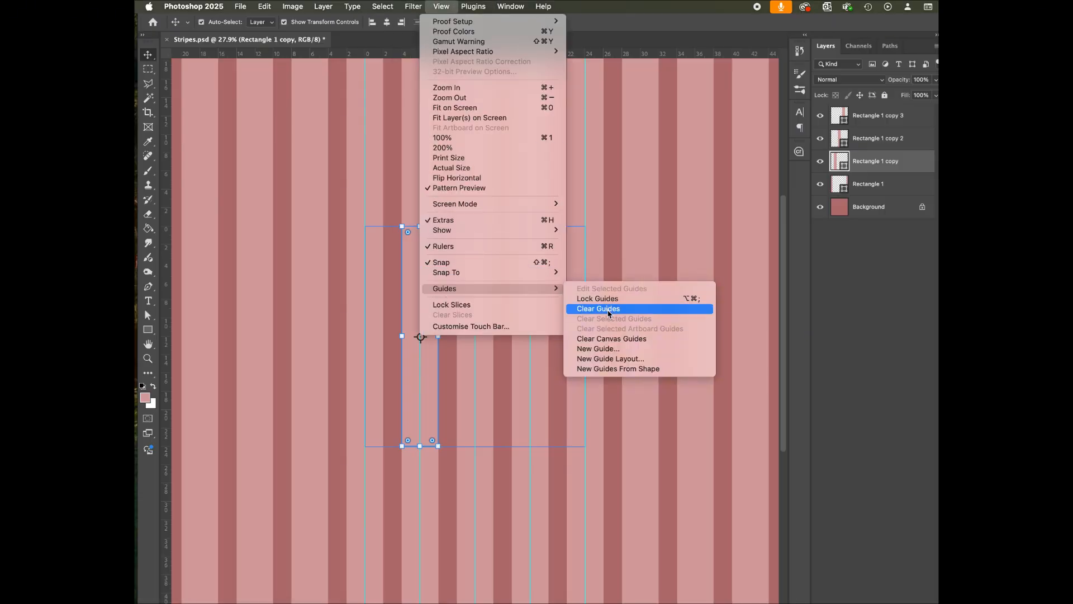
click(609, 309)
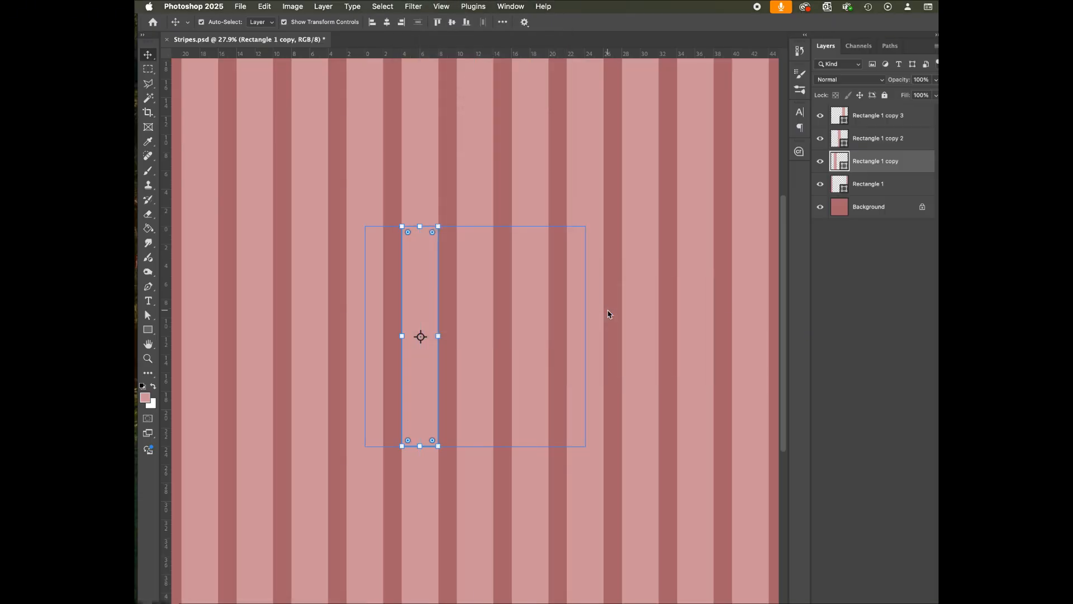
click(560, 217)
Step: Turn Pattern Preview off to examine the half stripe on the canvas's left edge, and turn the preview back on
click(442, 7)
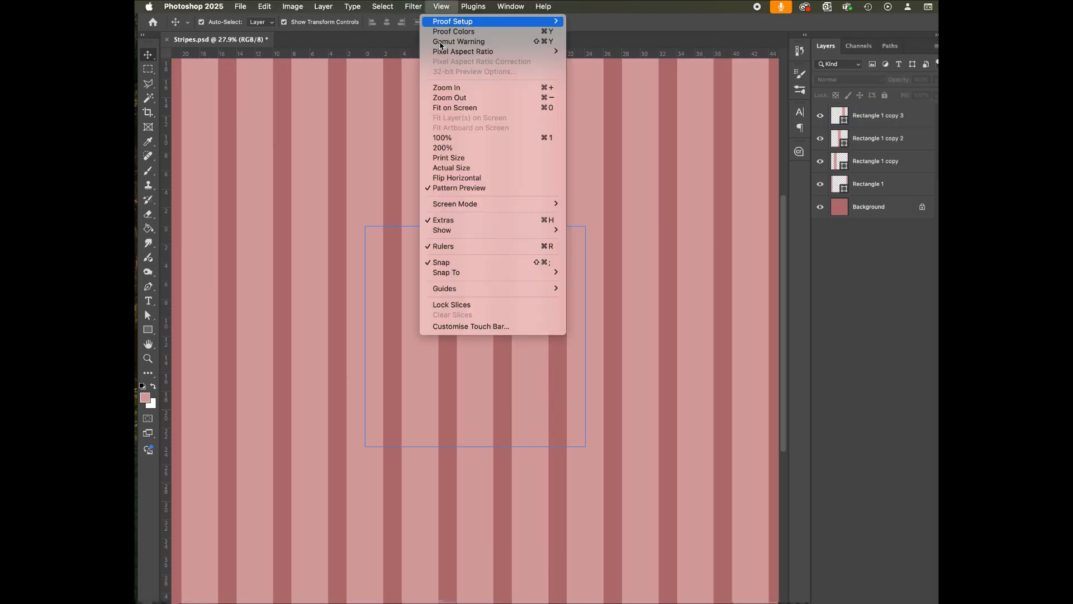
click(440, 188)
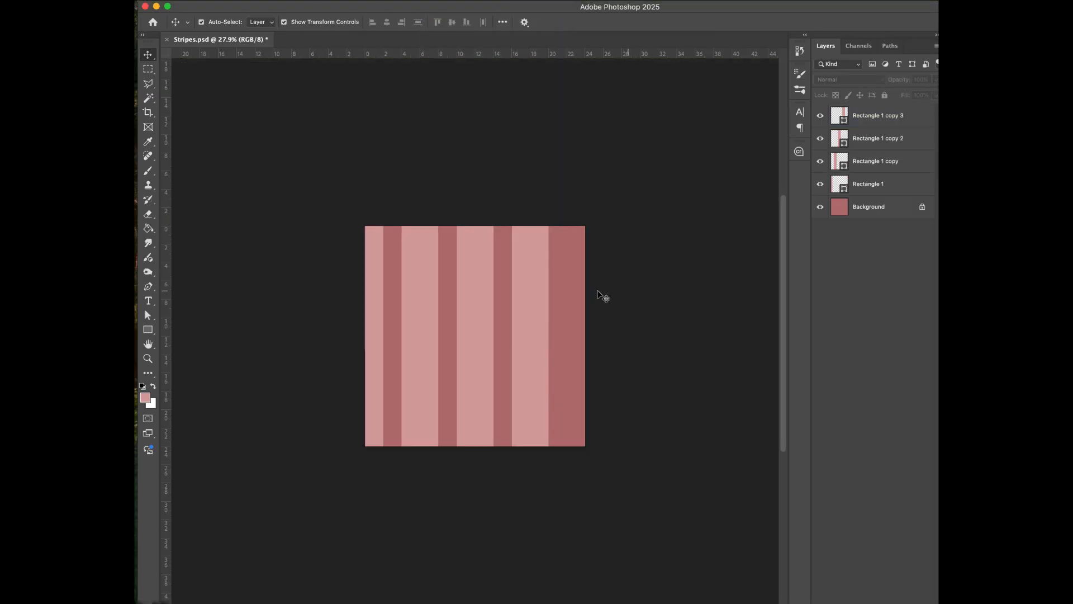
click(376, 292)
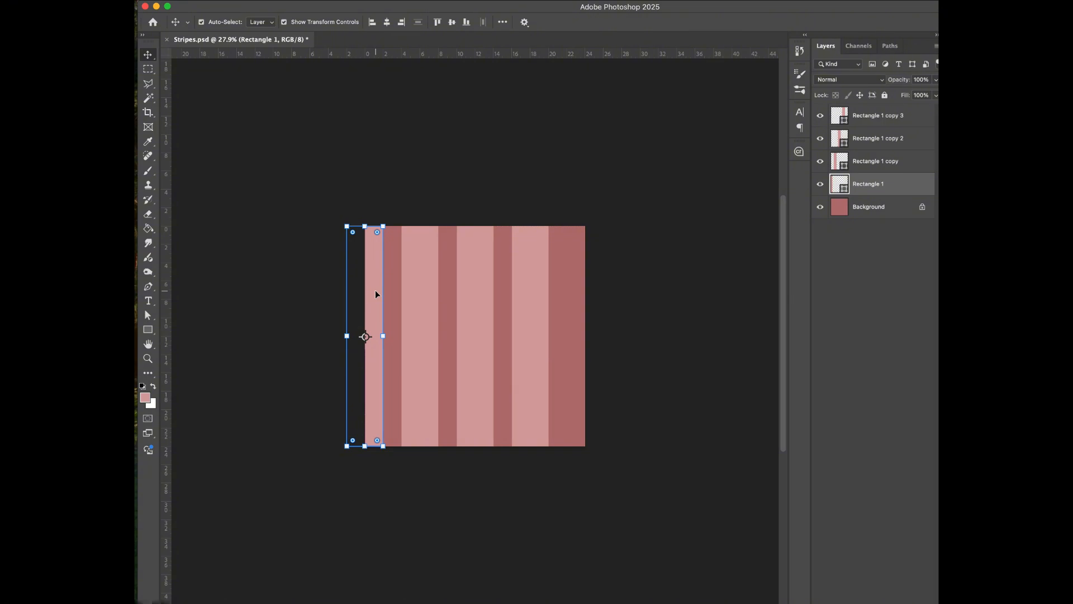
mouse_move(595, 3)
click(441, 6)
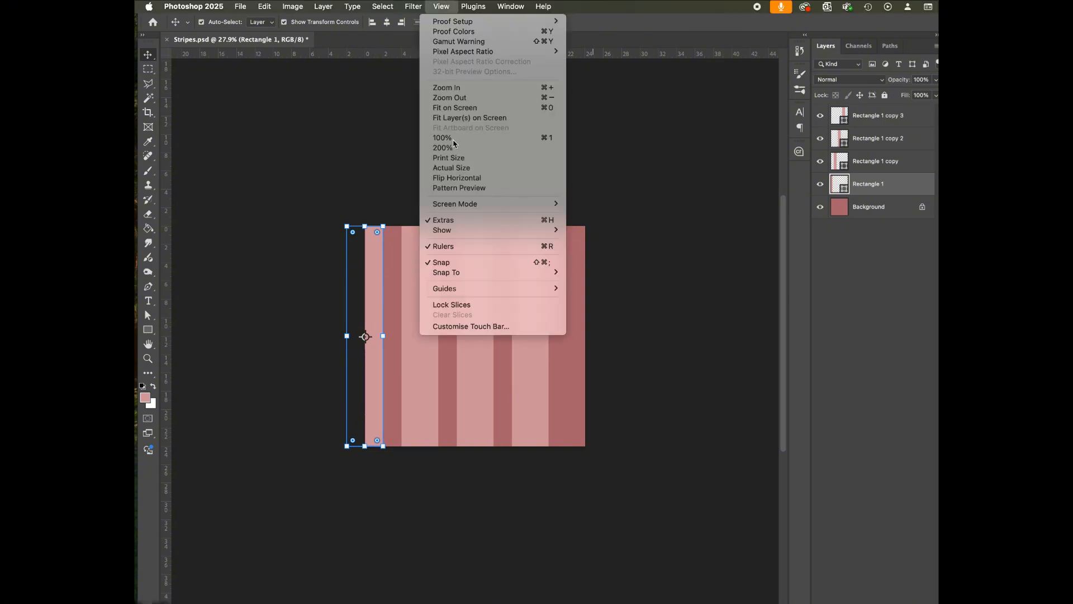
click(464, 188)
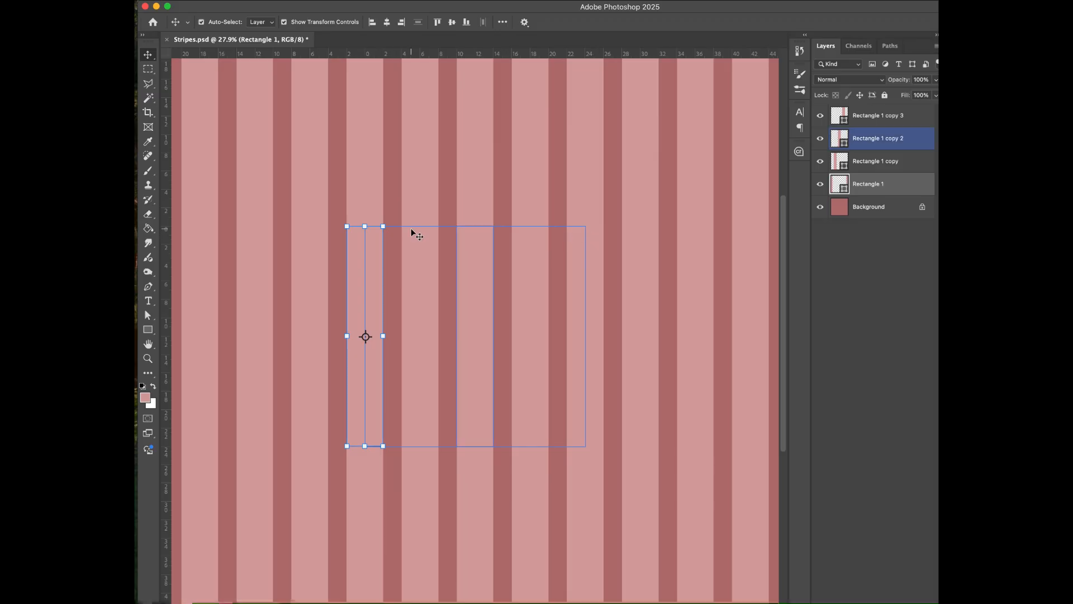
Step: Duplicate the left-edge stripe onto the canvas's right edge, centred at 24 cm, and turn off Pattern Preview
click(376, 244)
drag(375, 244, 598, 250)
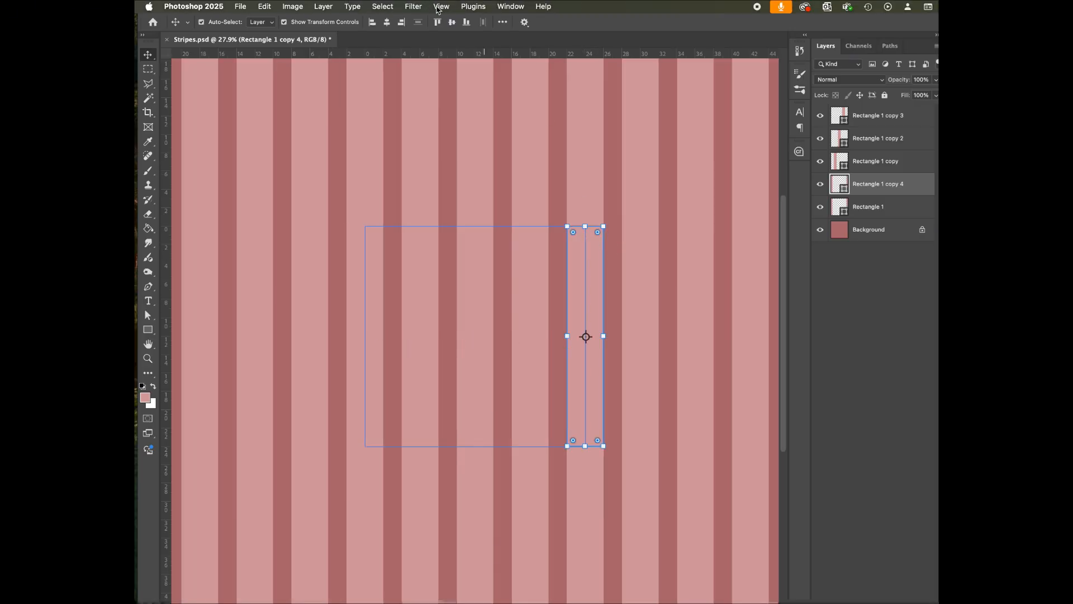
click(441, 6)
click(444, 189)
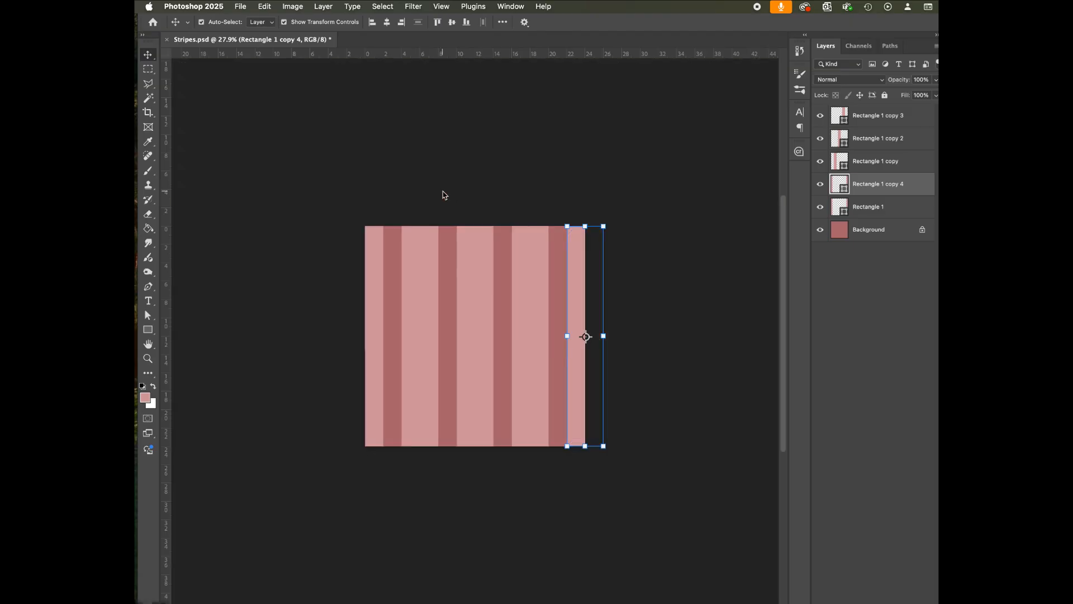
click(553, 191)
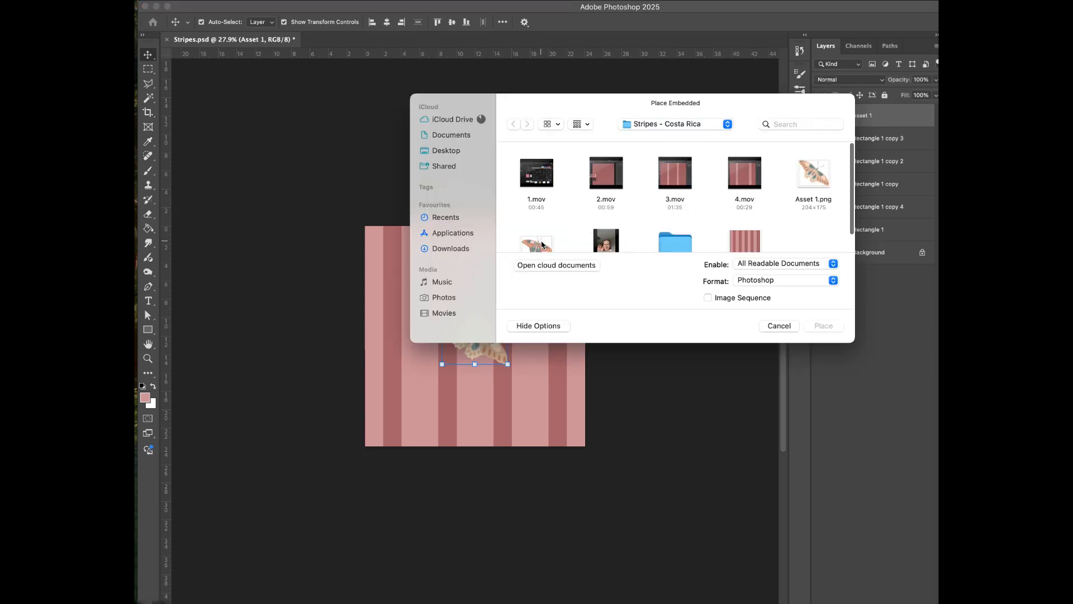
Step: Place the Asset 2 butterfly PNG as an embedded image and move the Asset 1 butterfly to the canvas's upper-left area
click(538, 241)
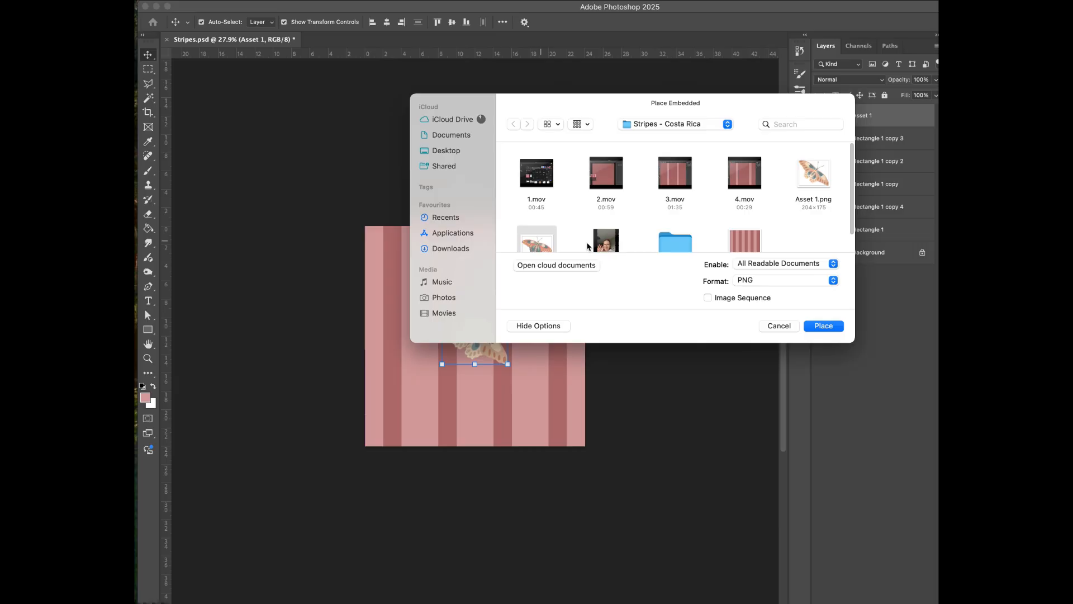
click(823, 326)
click(442, 299)
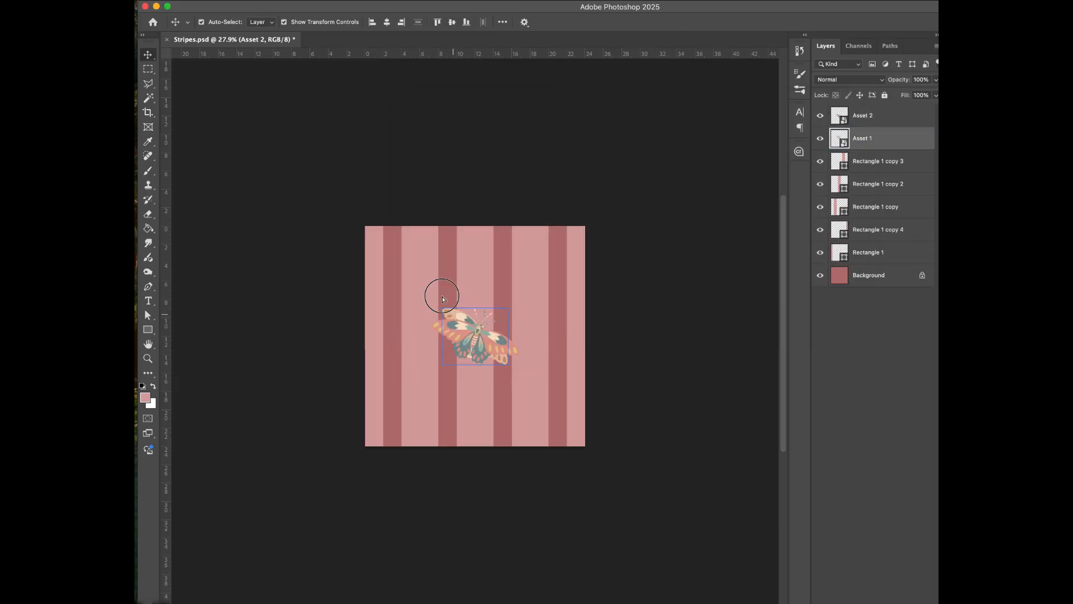
mouse_move(442, 299)
mouse_down()
mouse_move(425, 251)
mouse_move(429, 287)
mouse_up()
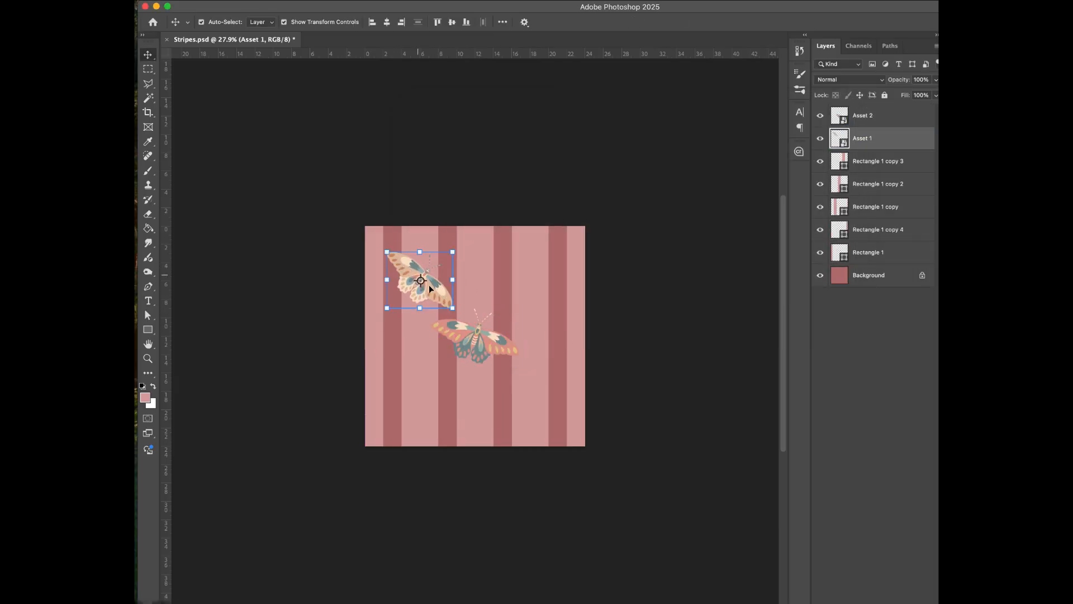
click(439, 206)
Step: Turn on Pattern Preview and spread rotated copies of both butterflies across the tile and over its edges
click(442, 6)
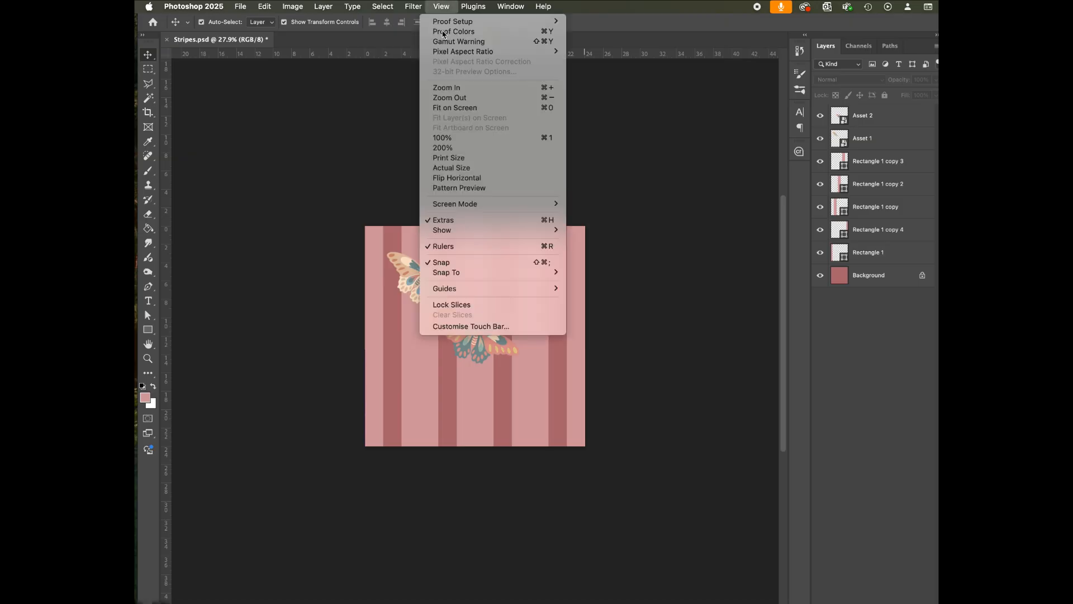
click(450, 187)
drag(468, 337, 555, 350)
drag(425, 253, 422, 282)
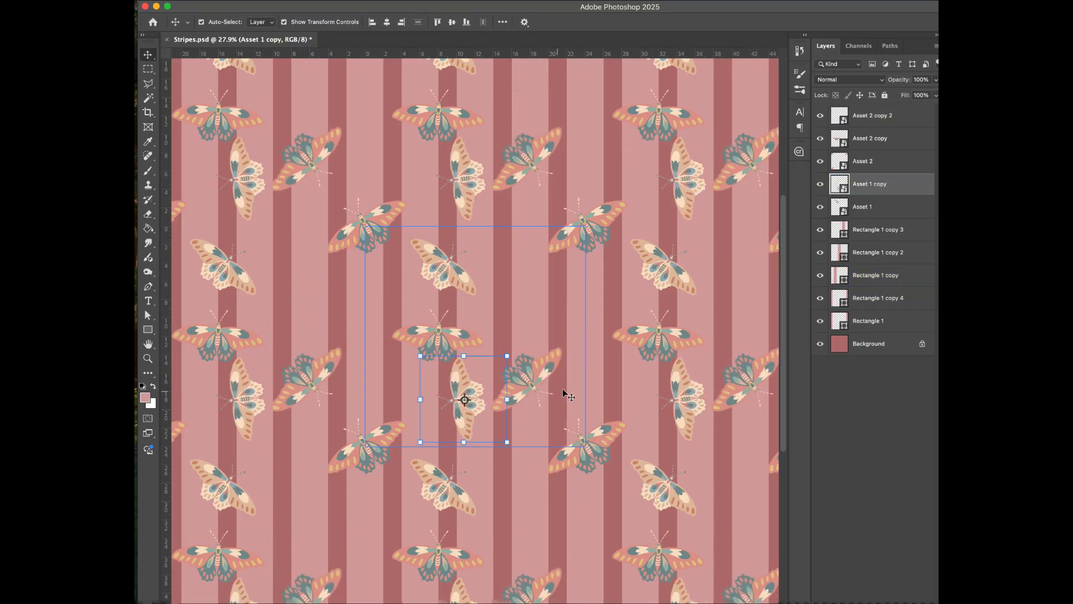
Step: Add and reposition more butterflies at varied angles to fill the gaps in the striped repeat
drag(564, 390, 506, 434)
drag(443, 269, 467, 260)
scroll(456, 358, down, 3)
scroll(467, 260, up, 2)
drag(430, 335, 492, 347)
drag(539, 312, 531, 308)
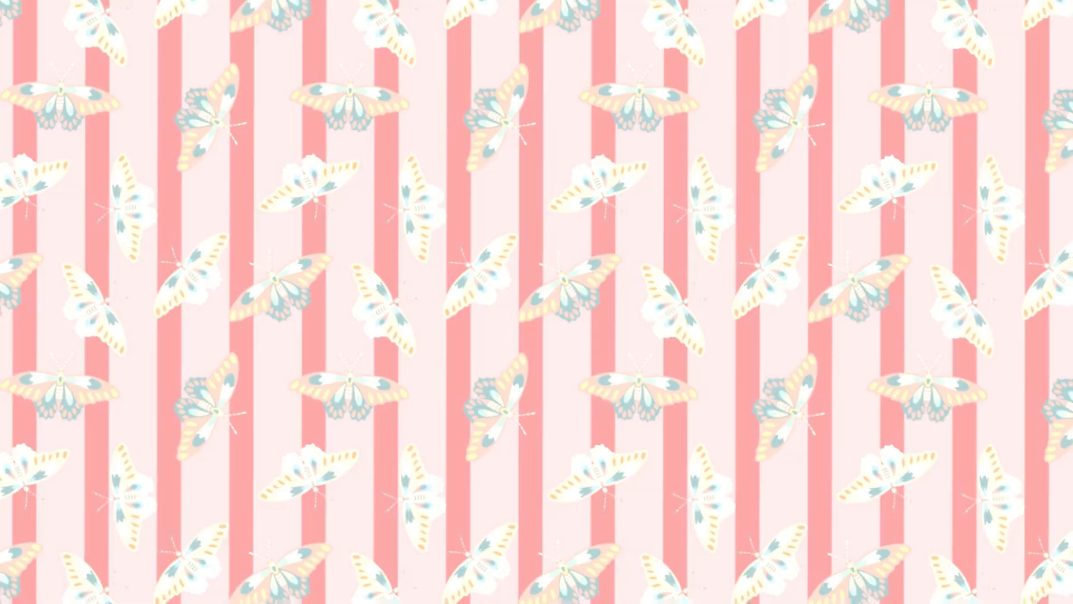